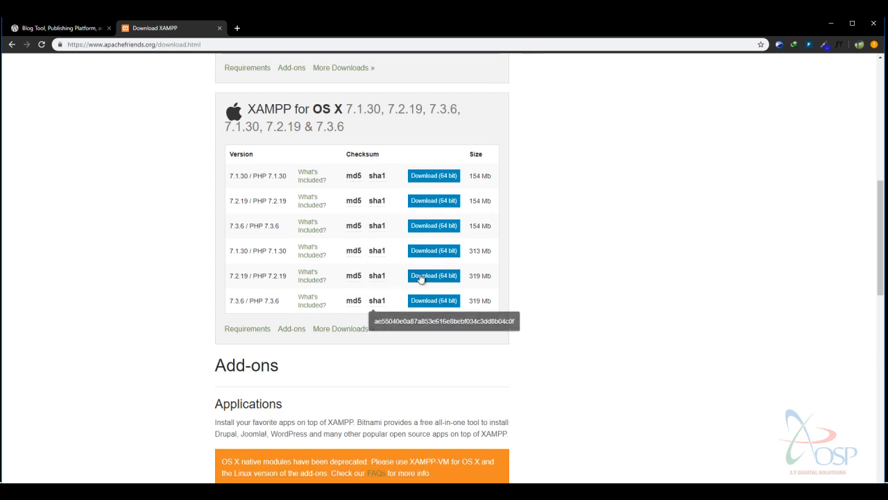
Scroll back to the top of the download page showing XAMPP for Windows 7.1.30, 7.2.19 and 7.3.6.
scroll(416, 264, "down", 3)
scroll(405, 337, "up", 3)
scroll(413, 324, "down", 3)
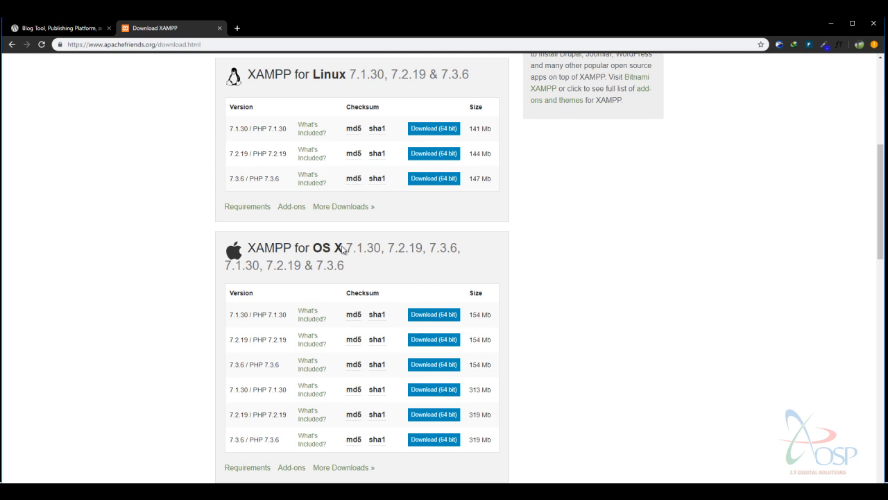
scroll(474, 308, "down", 3)
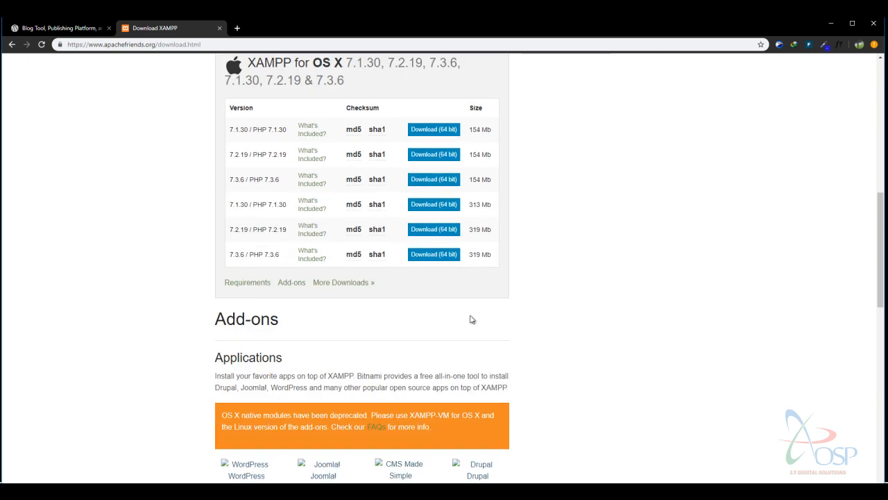
scroll(470, 317, "up", 6)
scroll(458, 297, "up", 2)
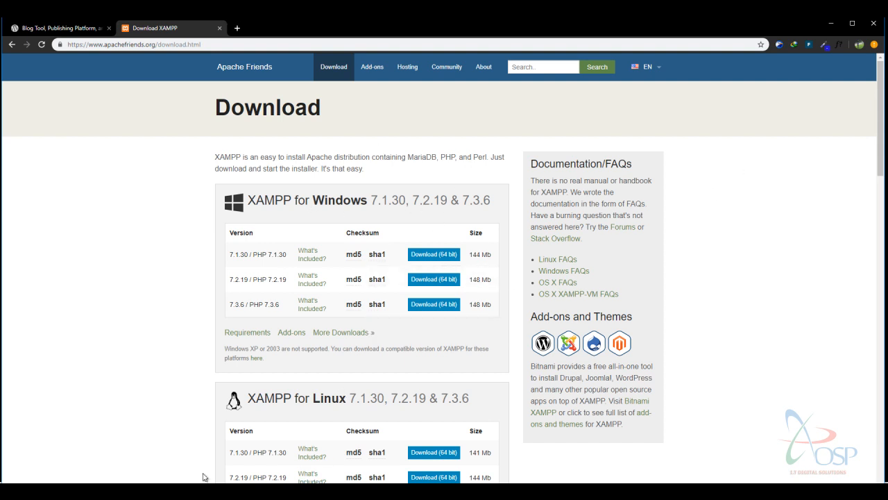
Run the xampp-windows installer from the WP Guide folder, triggering its UAC warning.
left_click(229, 491)
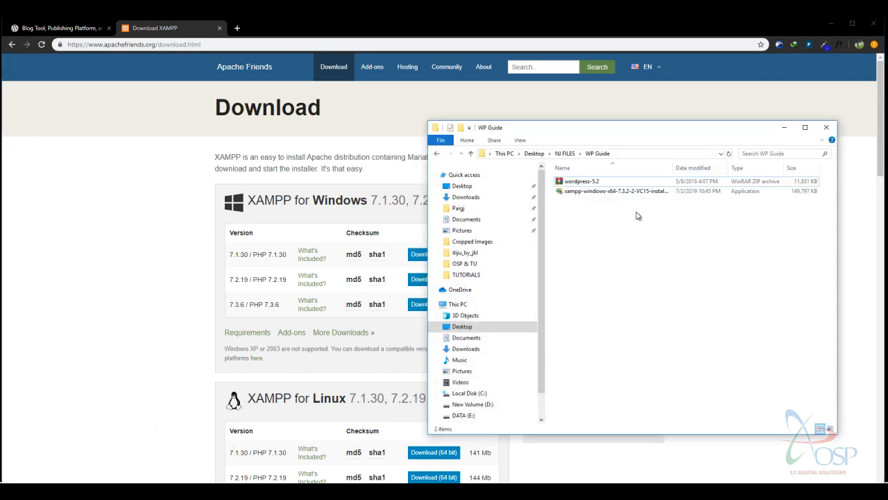
left_click(620, 193)
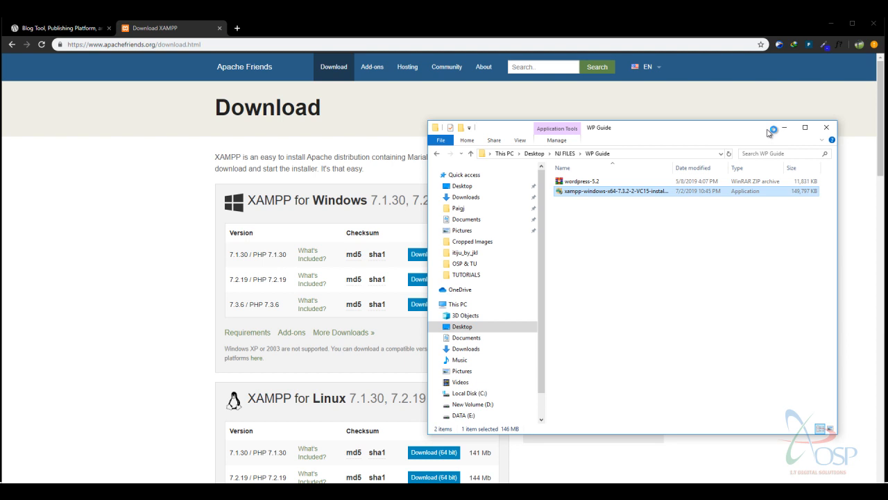
left_click_drag(715, 137, 631, 135)
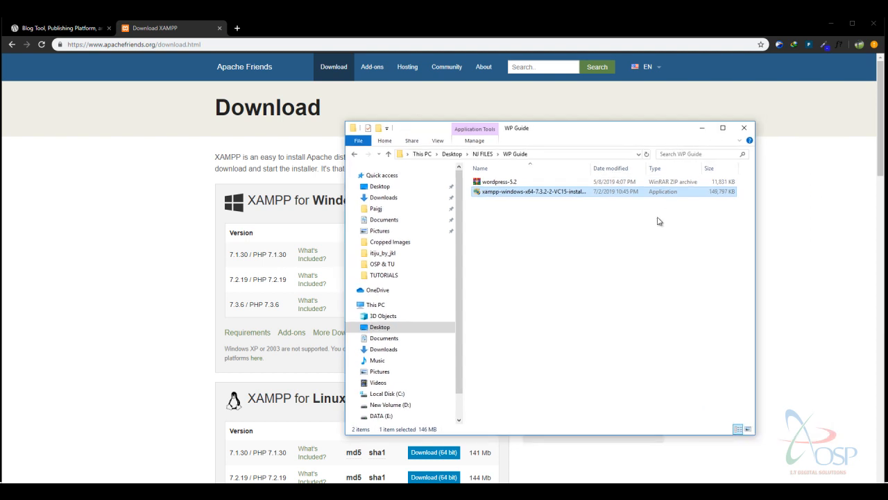
left_click_drag(563, 132, 635, 135)
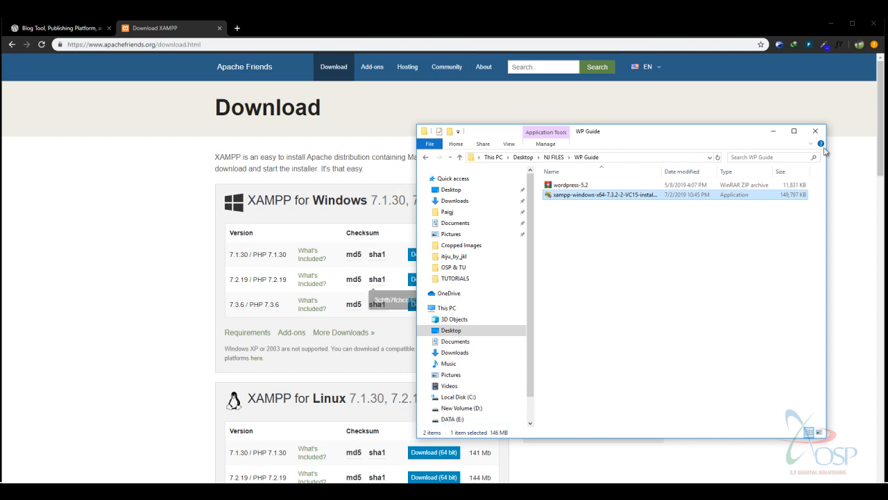
left_click(774, 134)
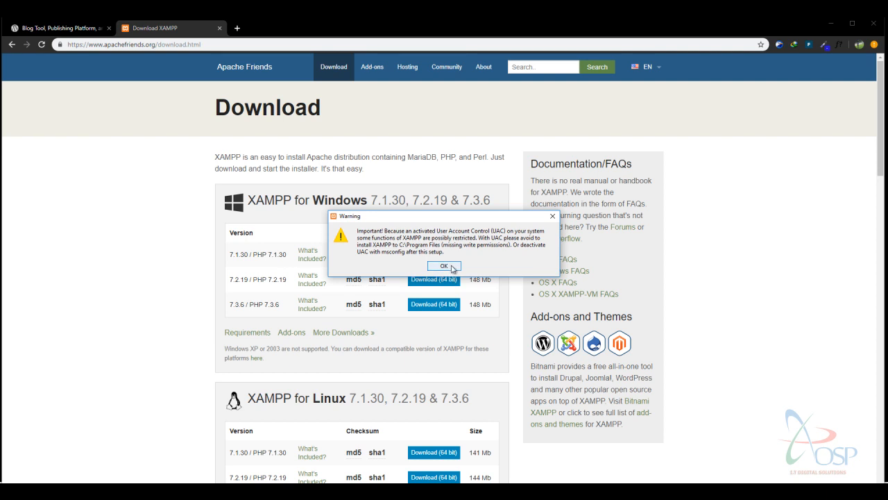
Dismiss the UAC warning and advance XAMPP Setup to the installation folder step.
left_click(444, 266)
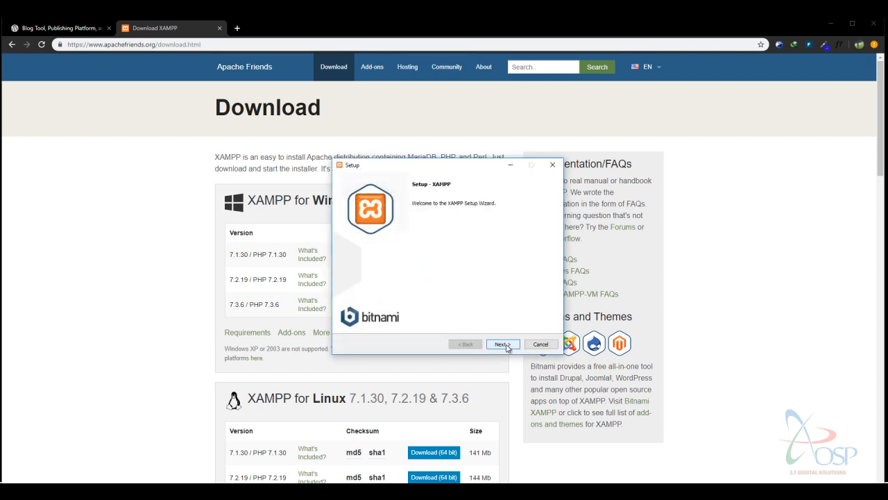
left_click(503, 345)
left_click(505, 345)
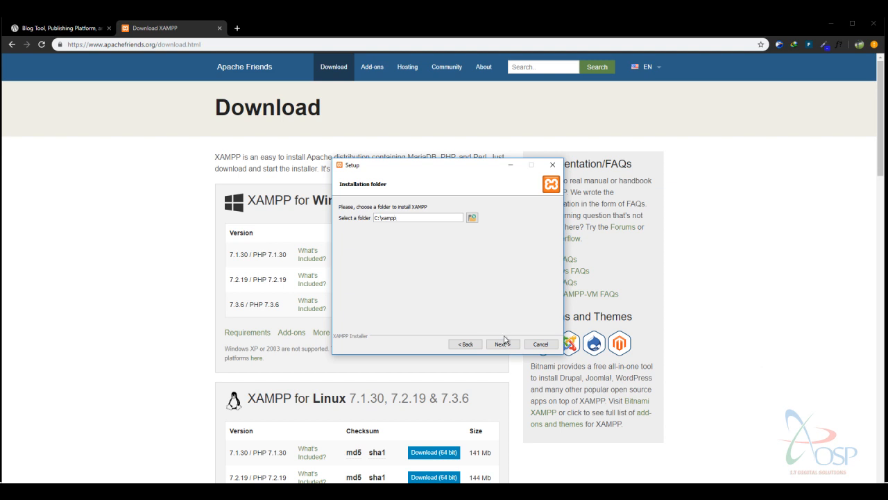
Cancel and abort the XAMPP installation, then close the Download XAMPP tab.
left_click(553, 165)
left_click(461, 256)
left_click(543, 345)
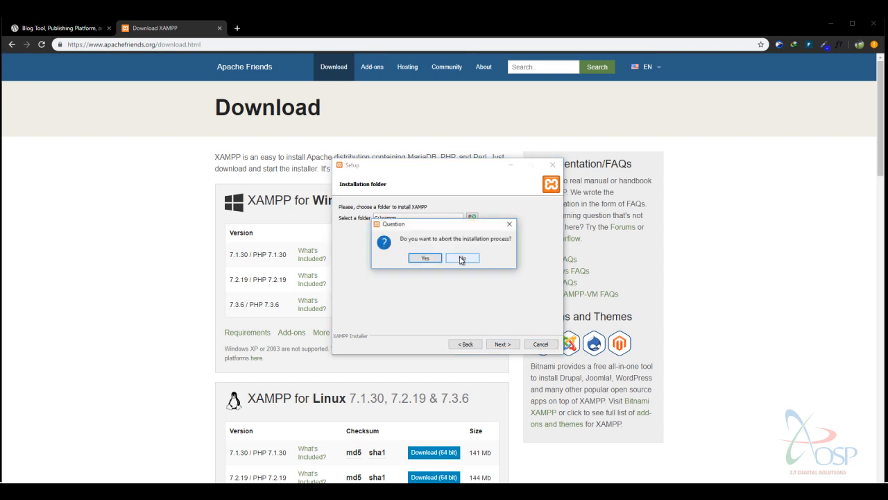
left_click(424, 256)
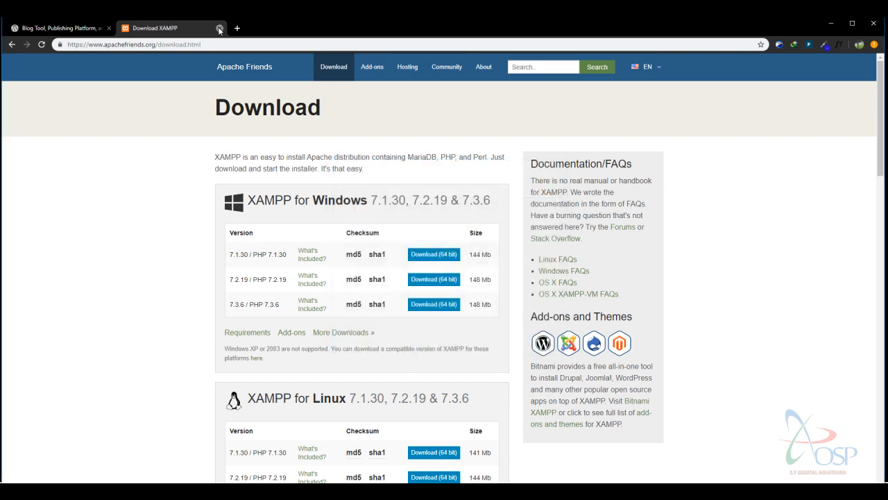
left_click(219, 29)
left_click(125, 44)
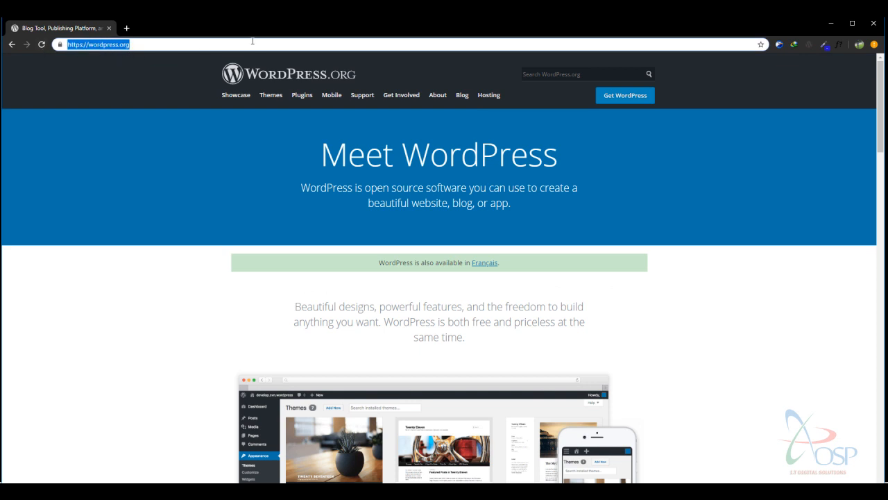
Request the Get WordPress download page, which fails with DNS_PROBE_FINISHED_NO_INTERNET.
left_click(127, 166)
scroll(423, 190, "down", 3)
scroll(419, 198, "up", 3)
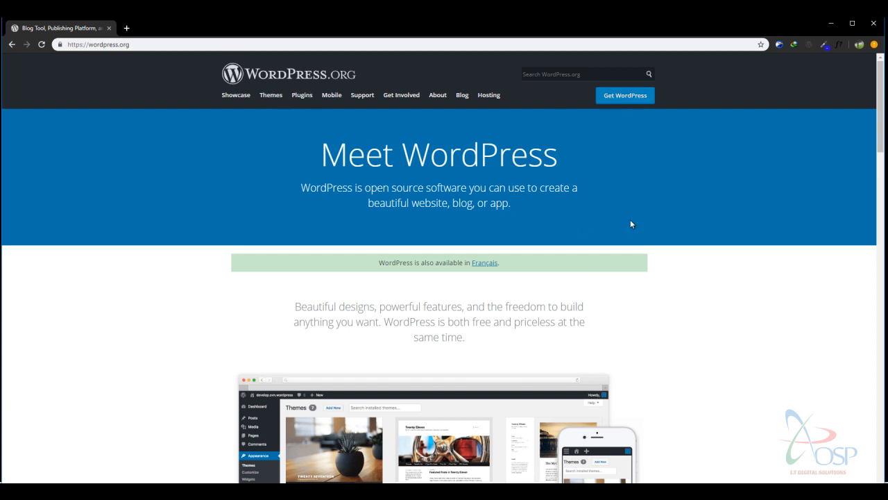
left_click(633, 101)
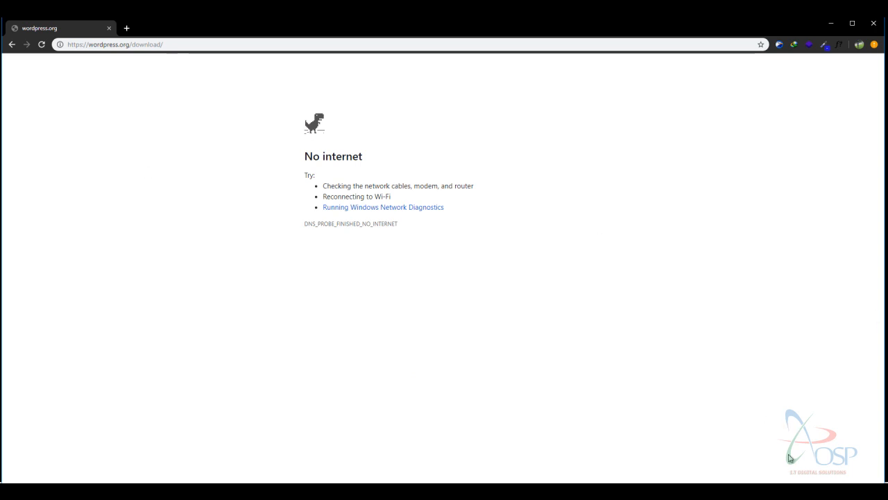
Check the available Wi-Fi networks in the taskbar flyout.
left_click(784, 491)
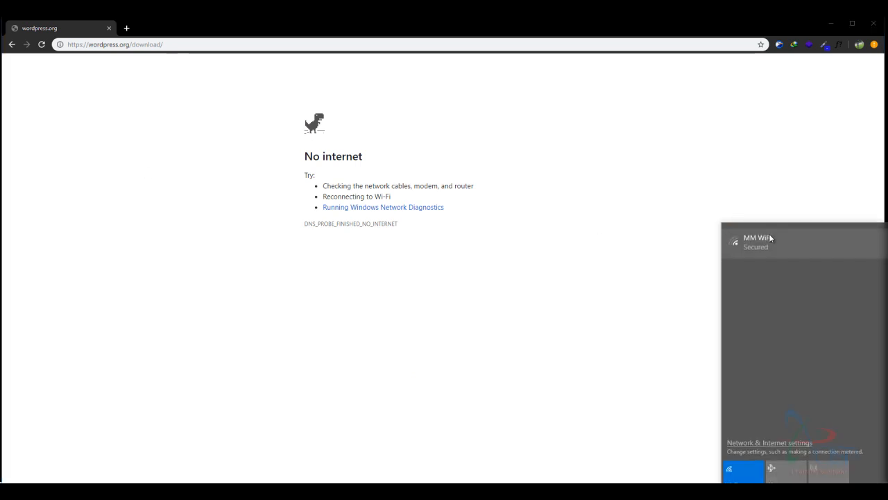
left_click(506, 305)
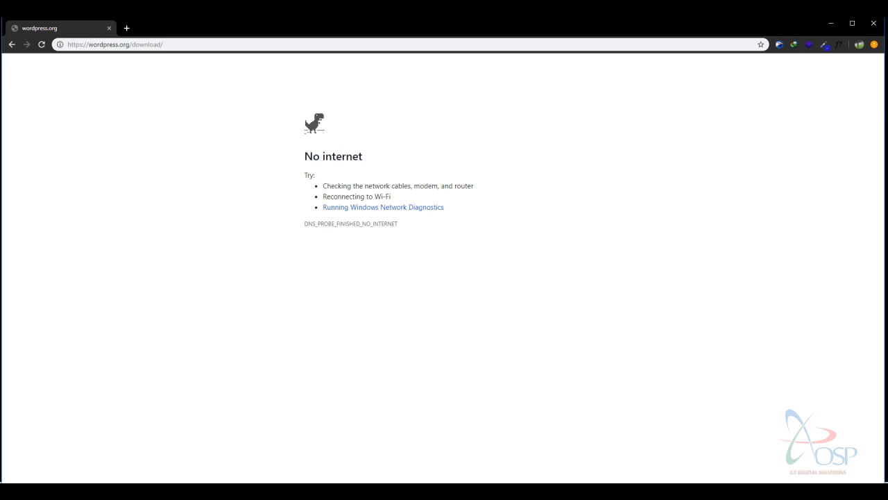
left_click(798, 492)
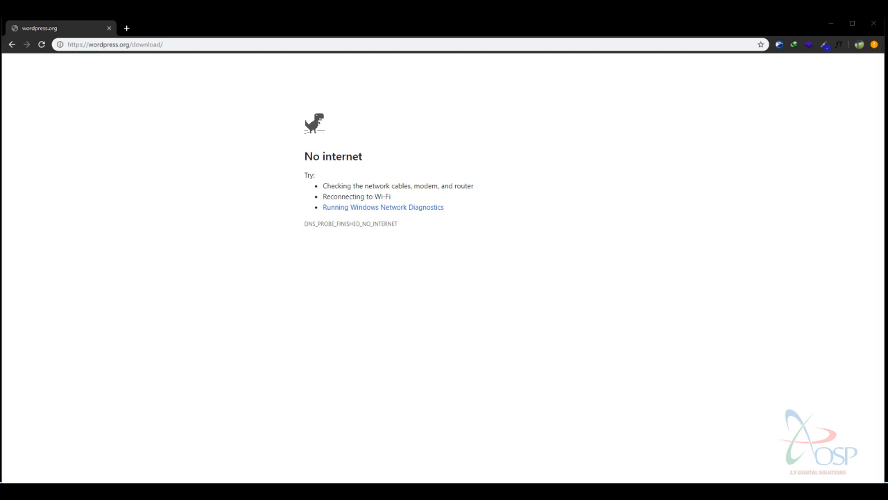
Return Chrome to the WordPress.org home page and select the wordpress-5.2 ZIP in WP Guide.
left_click(12, 44)
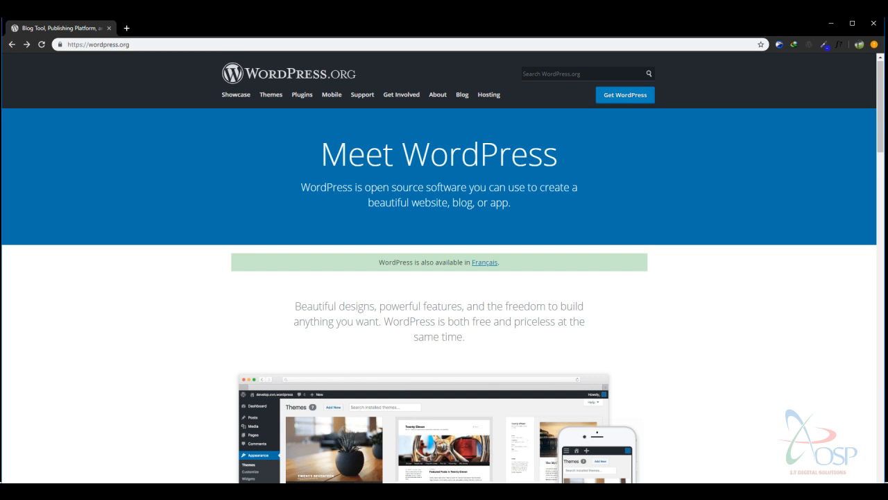
left_click(445, 492)
left_click(592, 184)
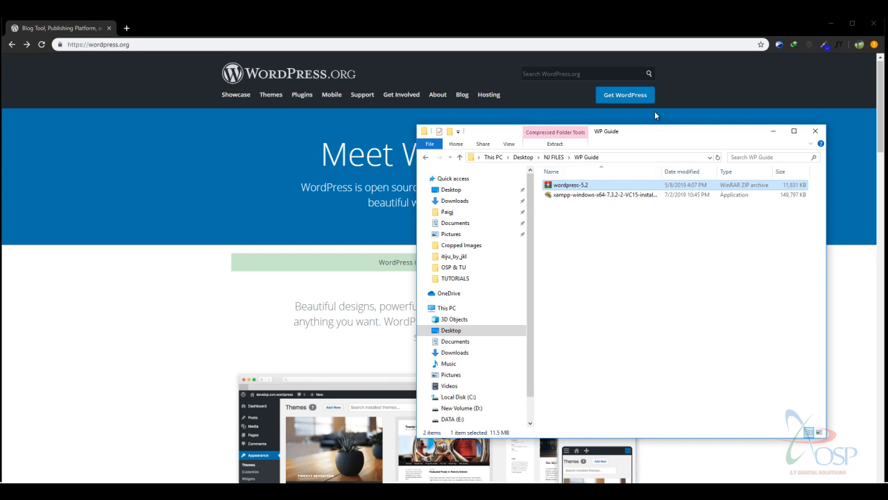
Copy the wordpress-5.2 archive from the WP Guide folder.
left_click_drag(664, 125, 565, 116)
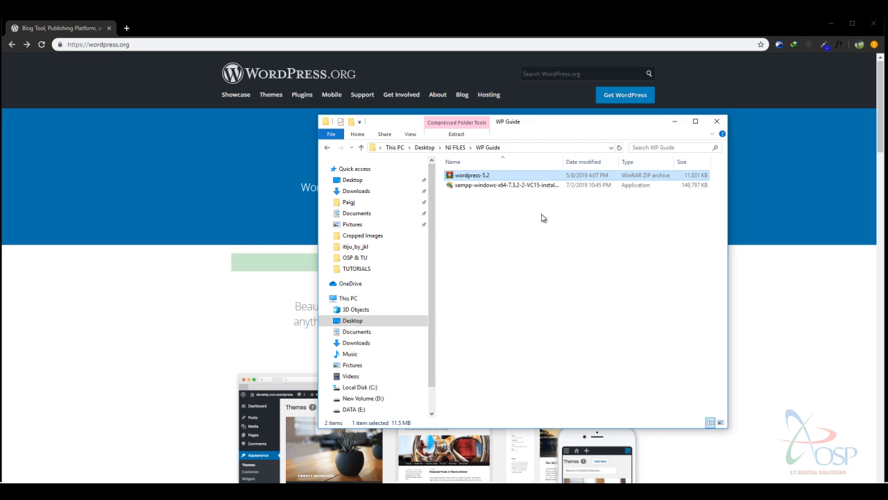
right_click(488, 175)
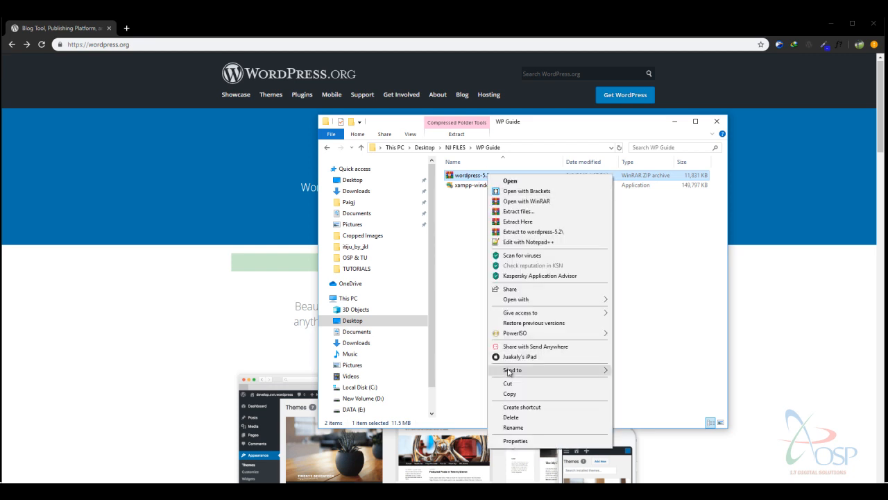
left_click(524, 394)
Open a second File Explorer window at C:\xampp\htdocs.
key("super+e")
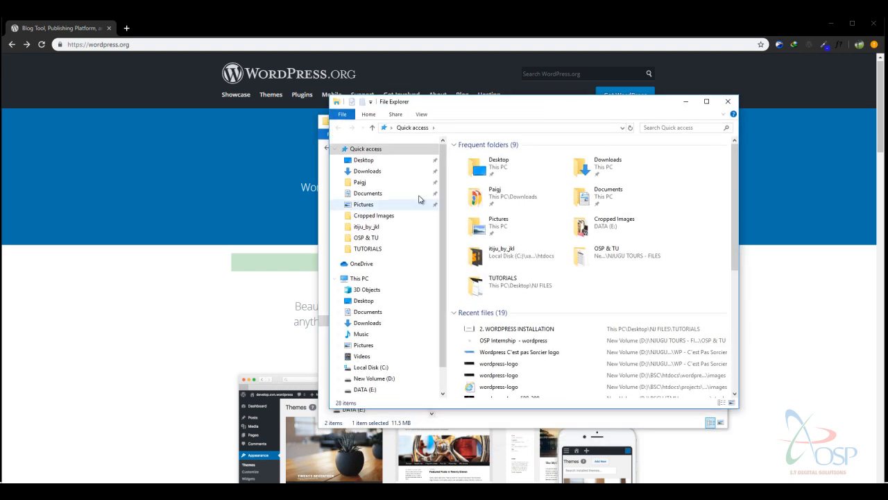
scroll(389, 243, "down", 1)
left_click(370, 337)
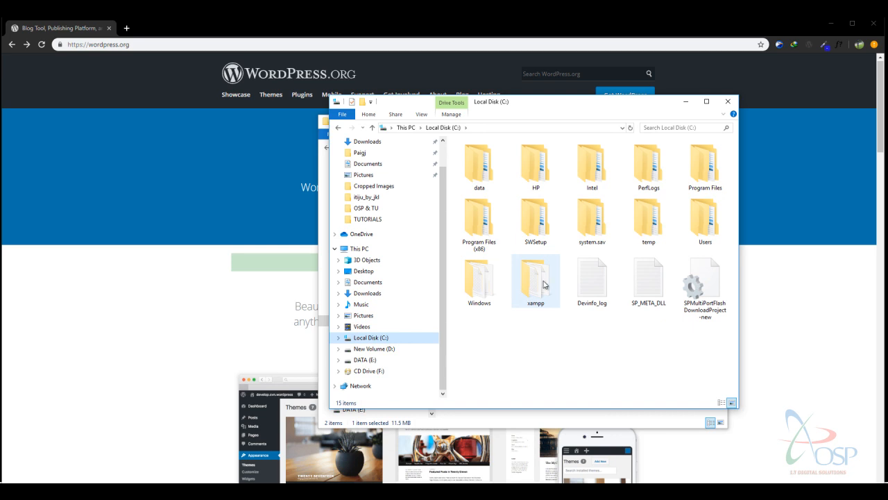
double_click(531, 284)
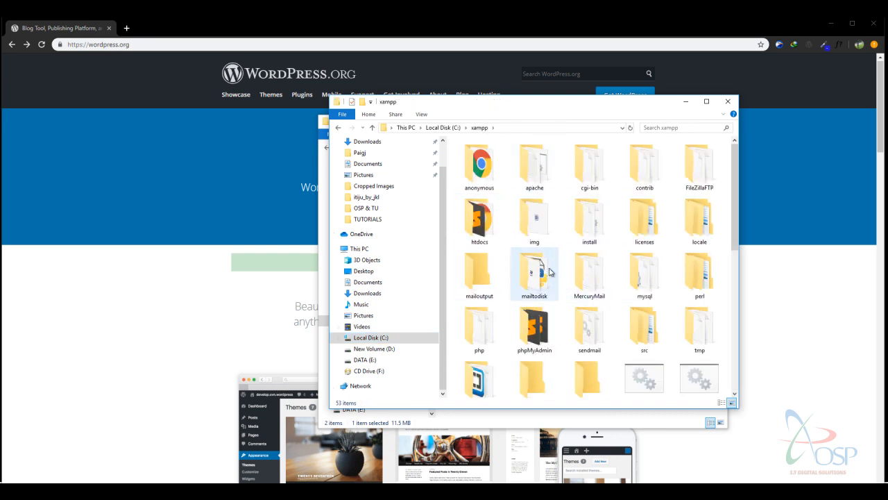
double_click(494, 233)
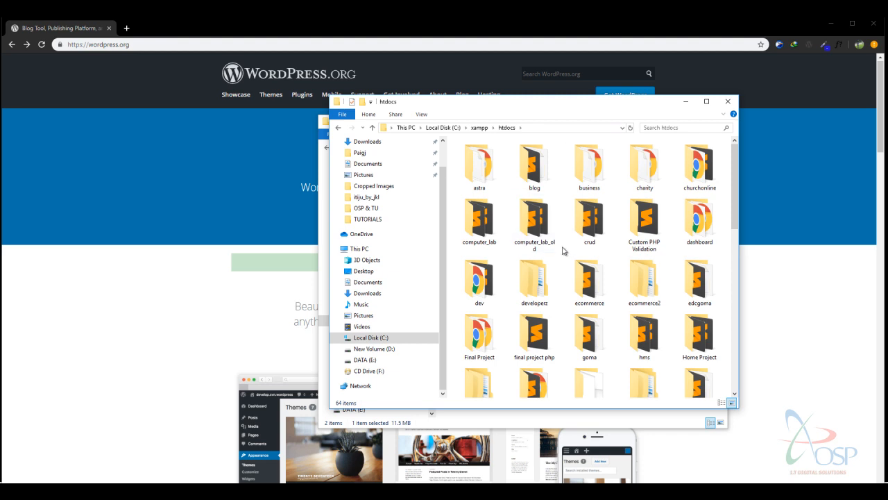
Create a new folder named osp-internship in htdocs.
right_click(563, 250)
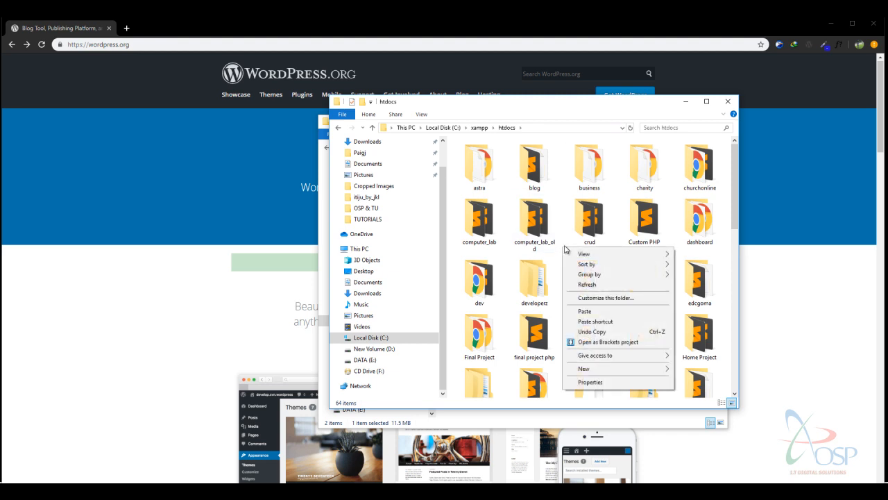
mouse_move(623, 373)
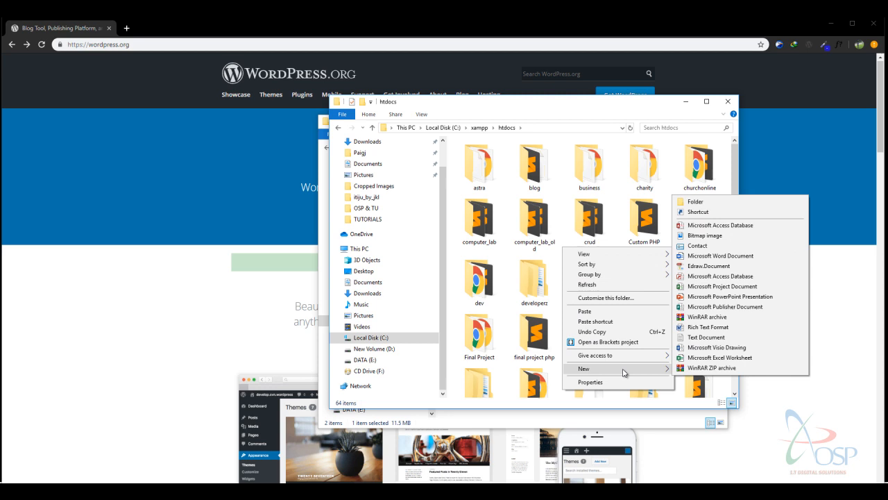
left_click(701, 202)
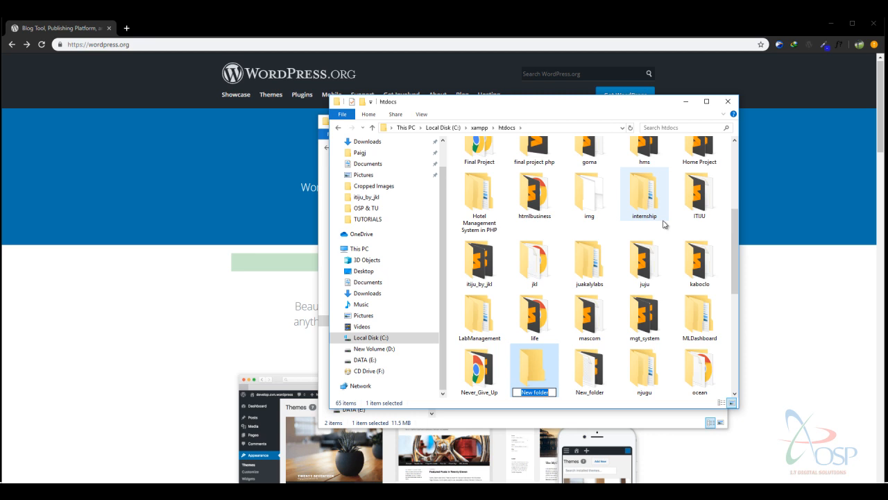
type("osp-internship")
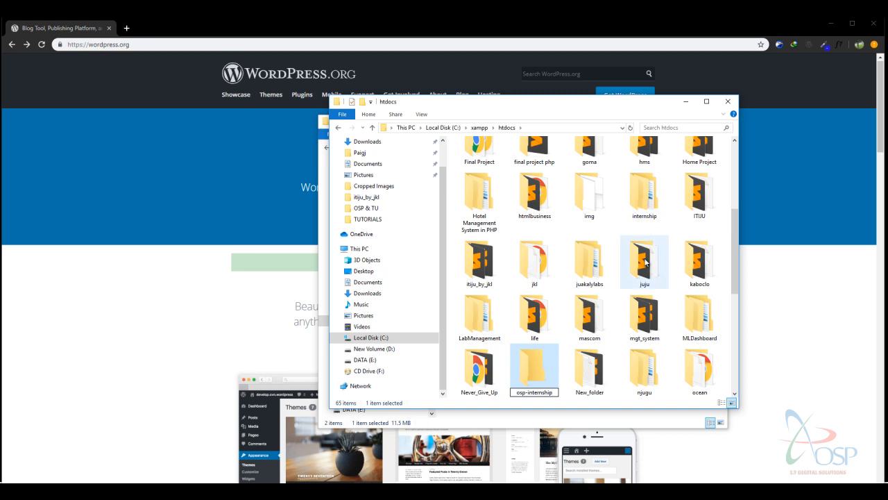
left_click(553, 379)
Paste the wordpress-5.2 archive into the osp-internship folder.
double_click(580, 369)
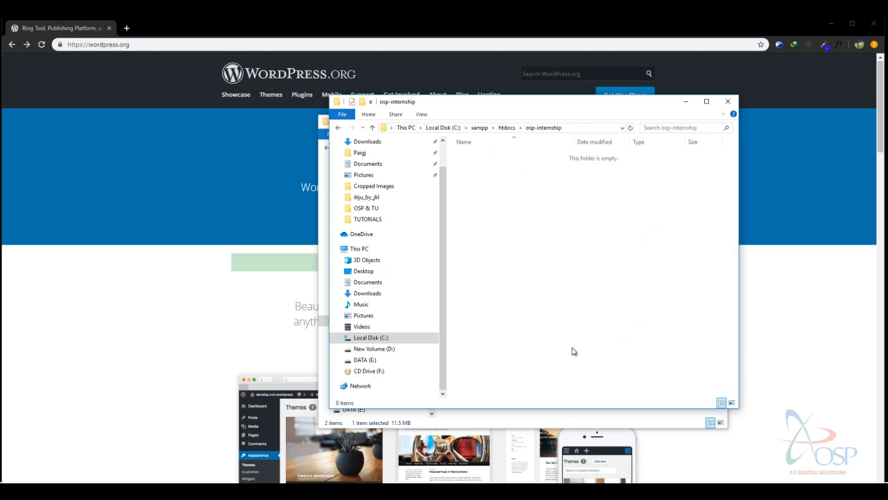
right_click(543, 277)
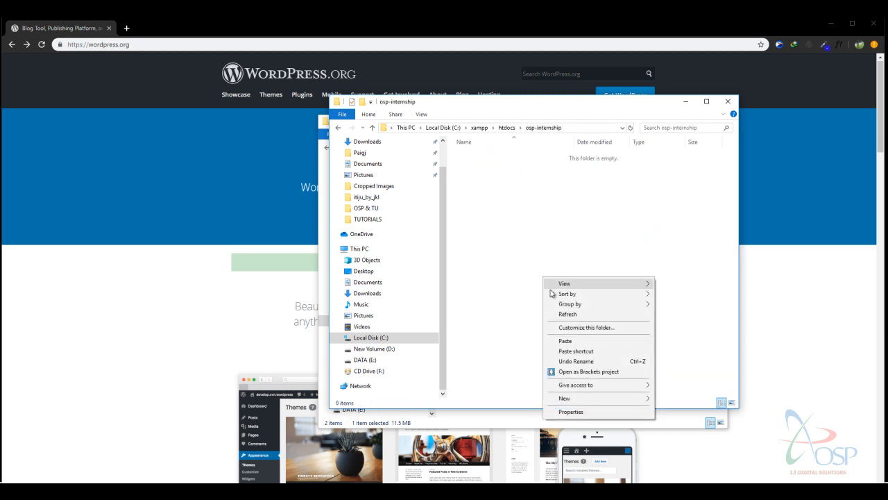
left_click(572, 343)
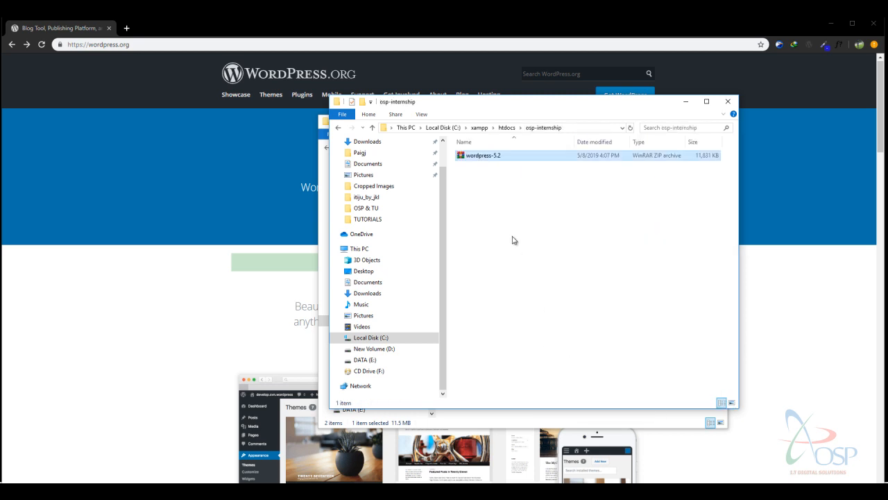
Extract wordpress-5.2 here with WinRAR, then delete the ZIP so only the wordpress folder remains.
right_click(504, 159)
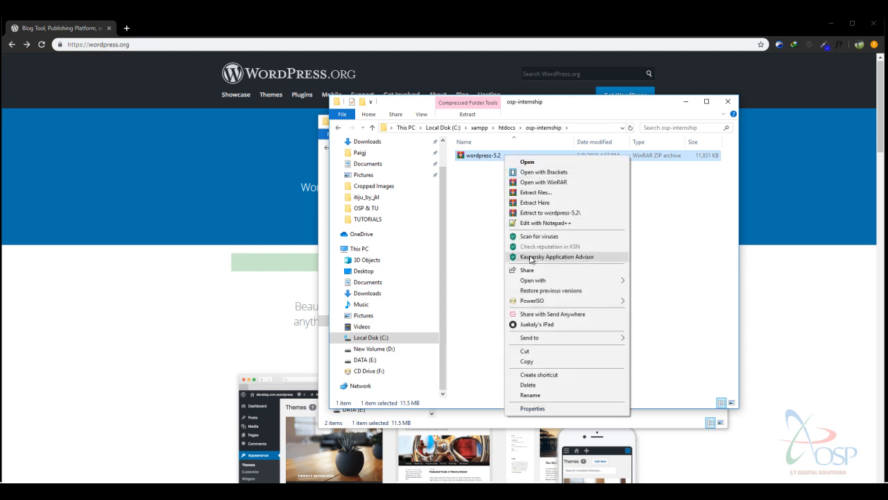
left_click(545, 202)
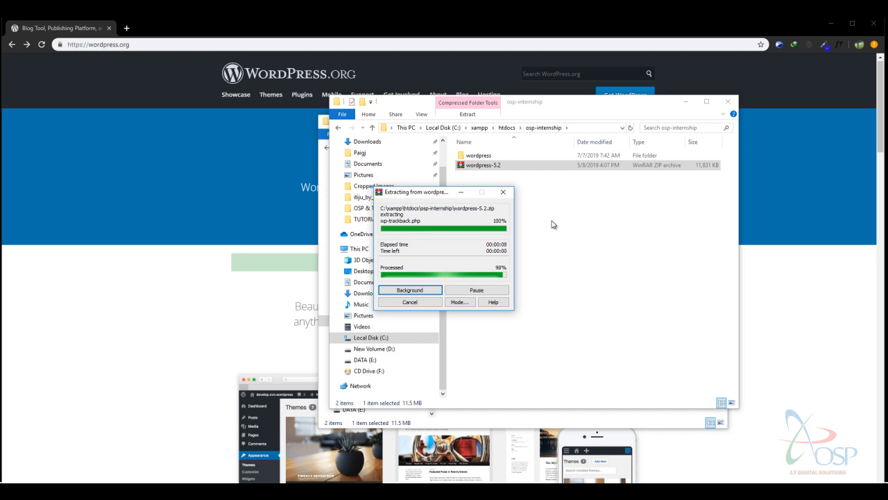
left_click(512, 169)
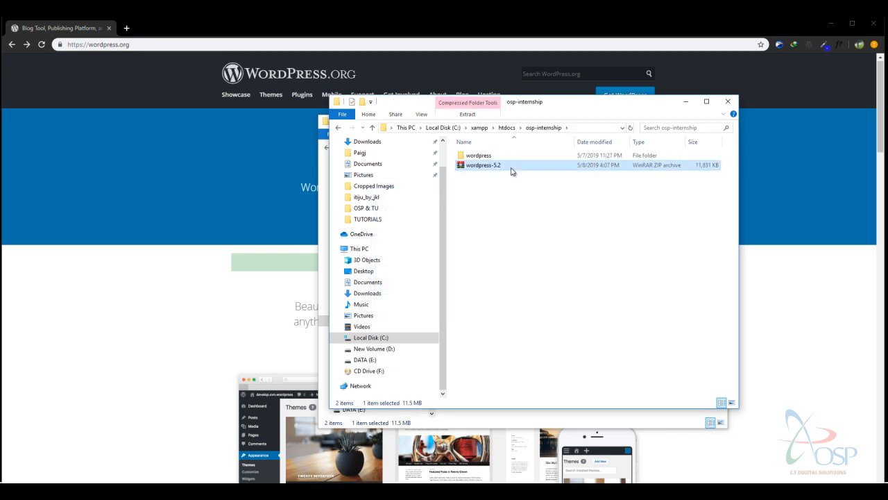
key("Delete")
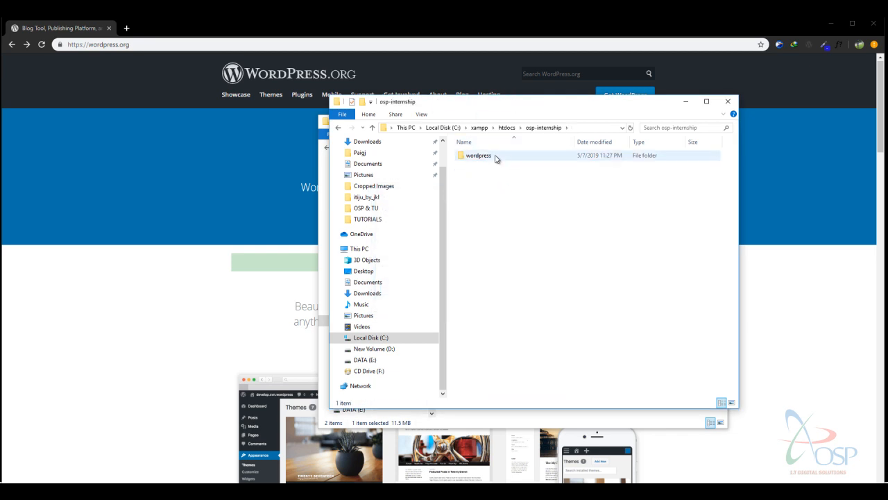
Cut all 19 items inside the extracted wordpress folder.
double_click(496, 157)
left_click_drag(515, 365, 507, 178)
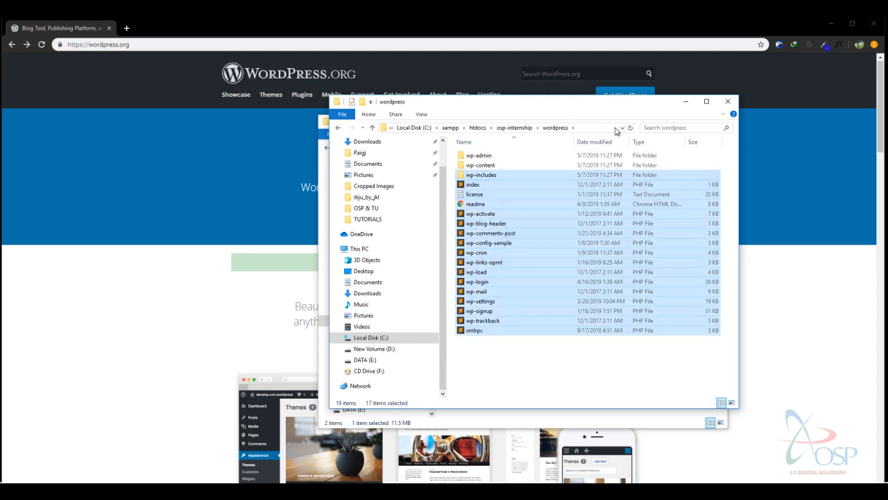
left_click(512, 361)
left_click_drag(512, 362, 505, 151)
key("ctrl+x")
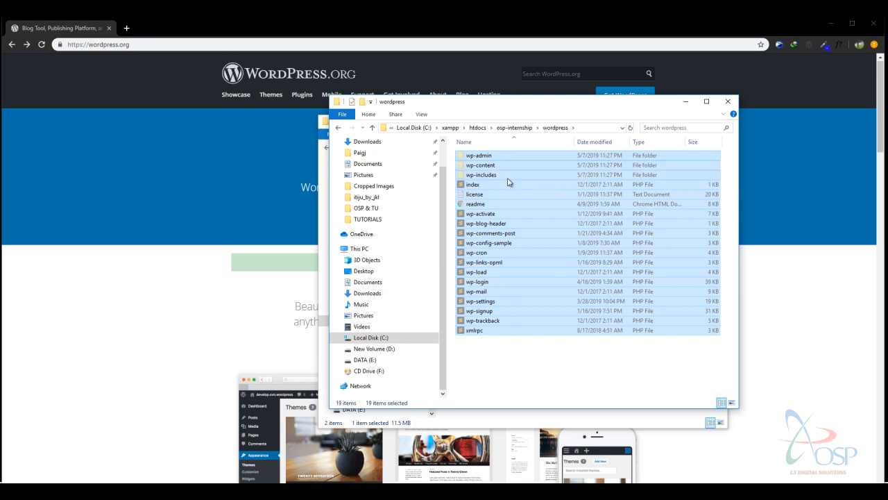
key("ctrl+c")
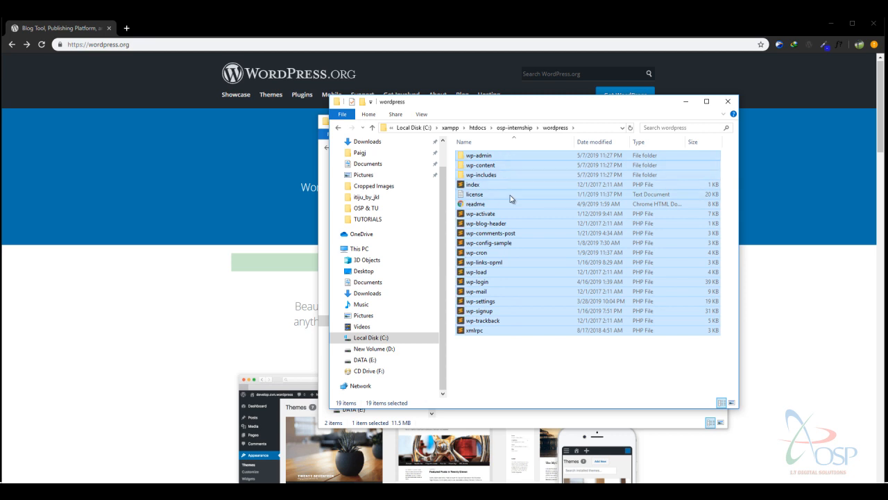
right_click(496, 157)
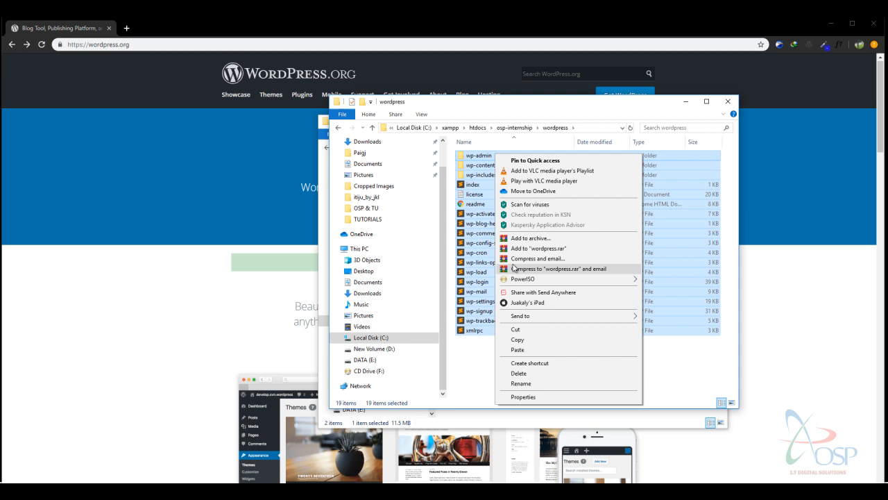
left_click(517, 328)
Paste the WordPress files directly into osp-internship.
left_click(517, 127)
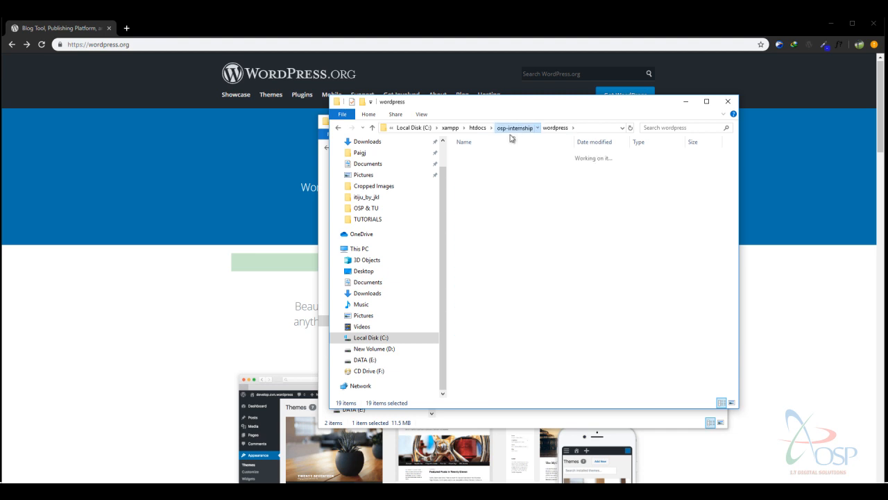
right_click(514, 238)
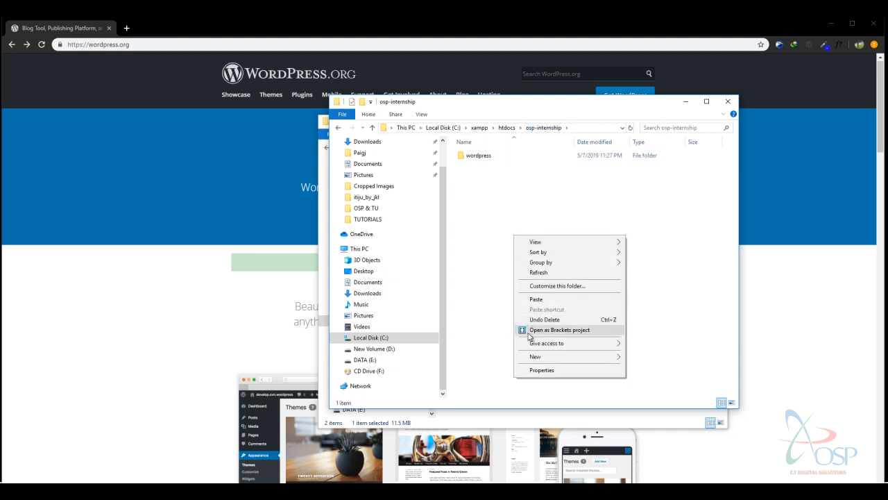
left_click(543, 295)
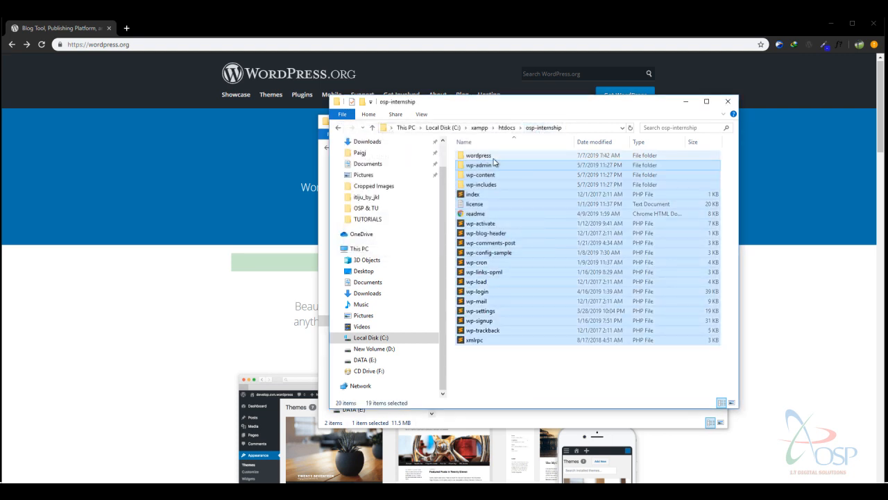
Delete the now-empty wordpress folder from osp-internship.
left_click(495, 158)
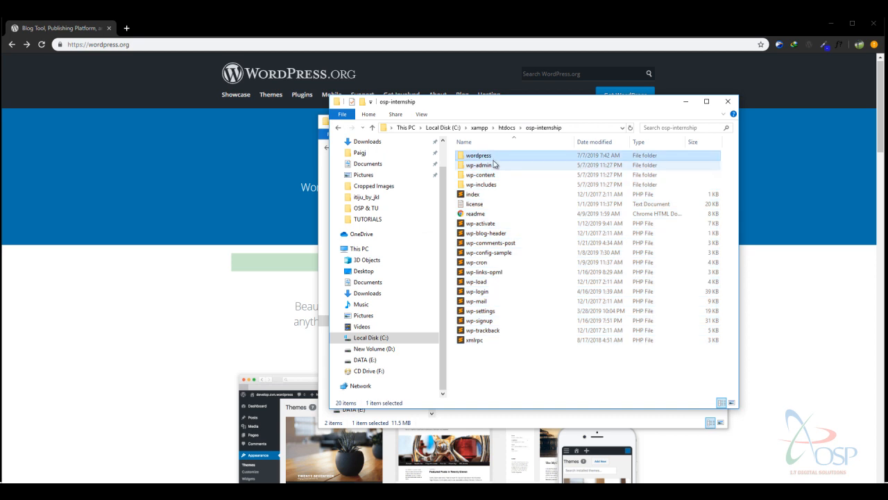
right_click(493, 158)
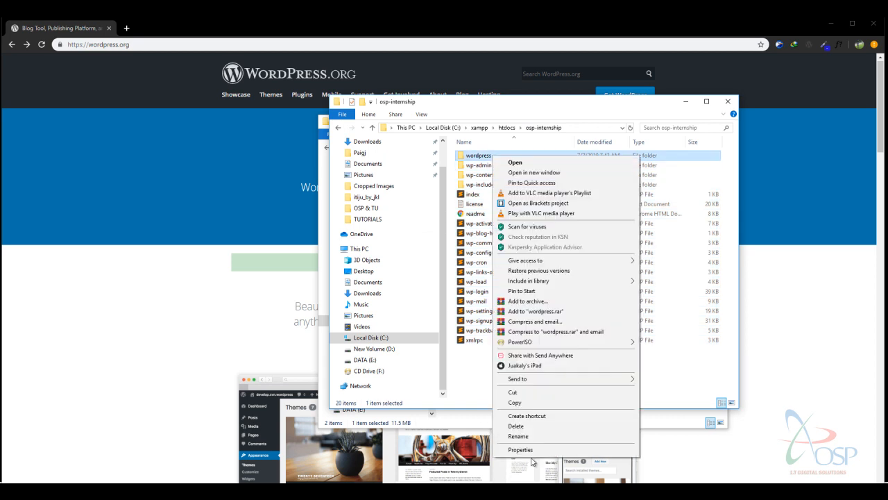
left_click(536, 425)
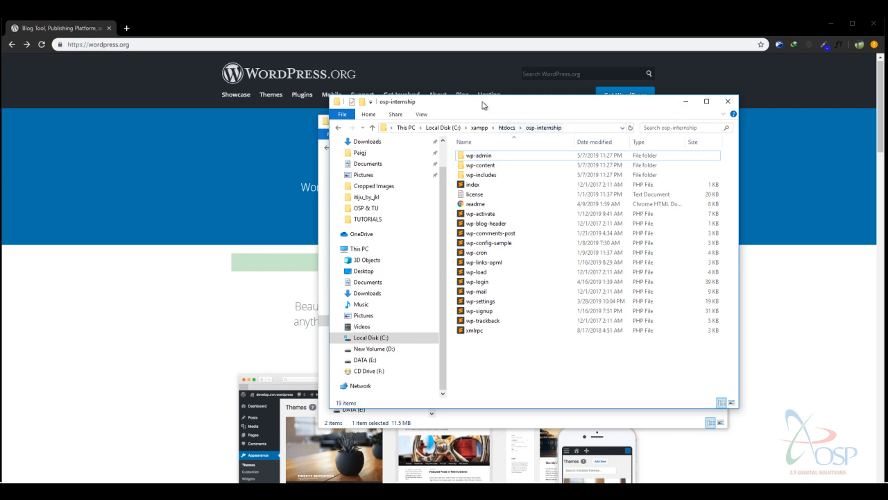
left_click_drag(472, 100, 383, 121)
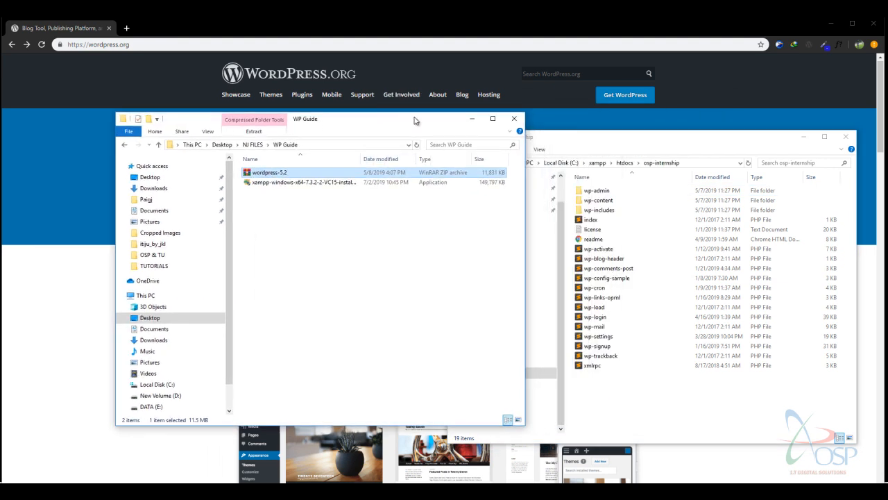
Launch the XAMPP Control Panel from a Start search for 'xamp'.
left_click(469, 119)
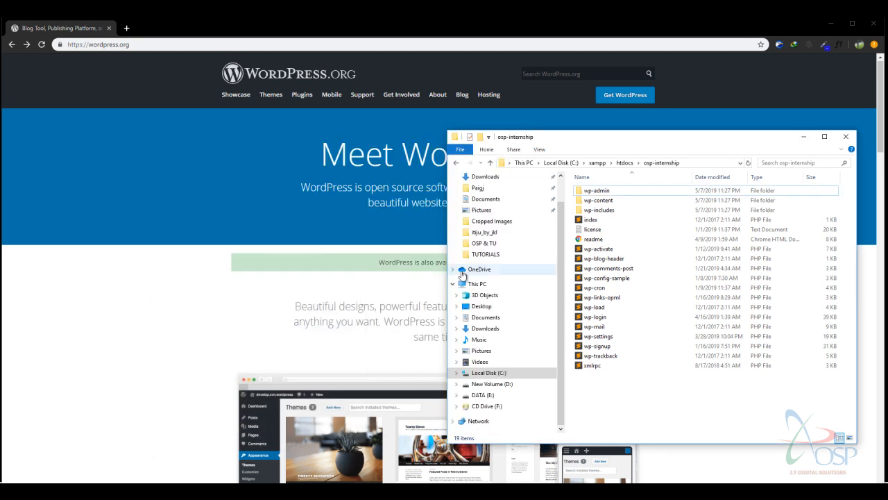
key("super")
type("xamp")
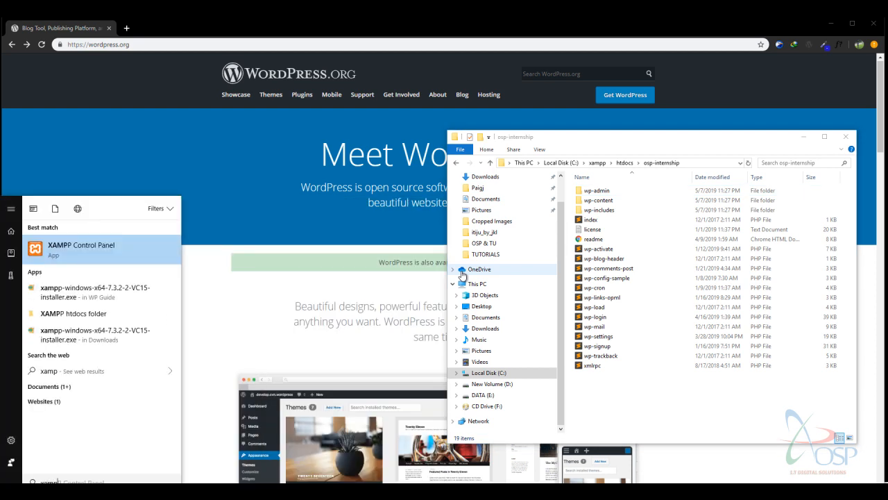
key("Escape")
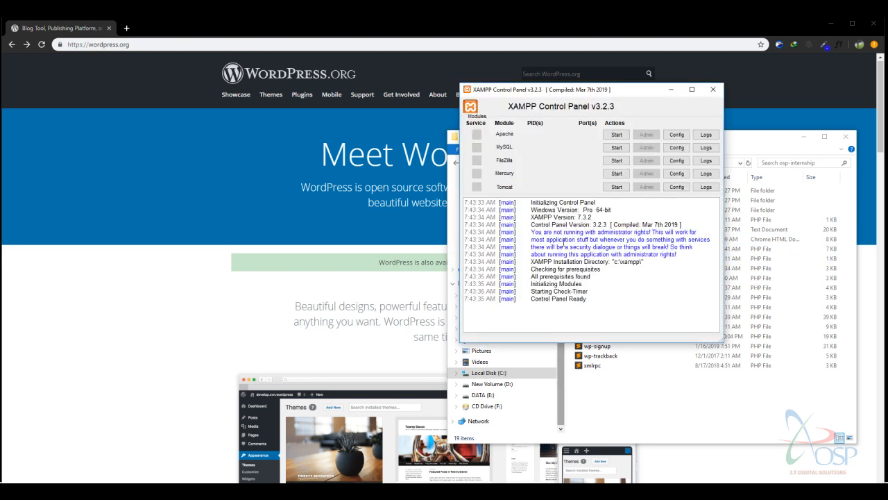
Start the Apache and MySQL services.
left_click_drag(611, 93, 599, 140)
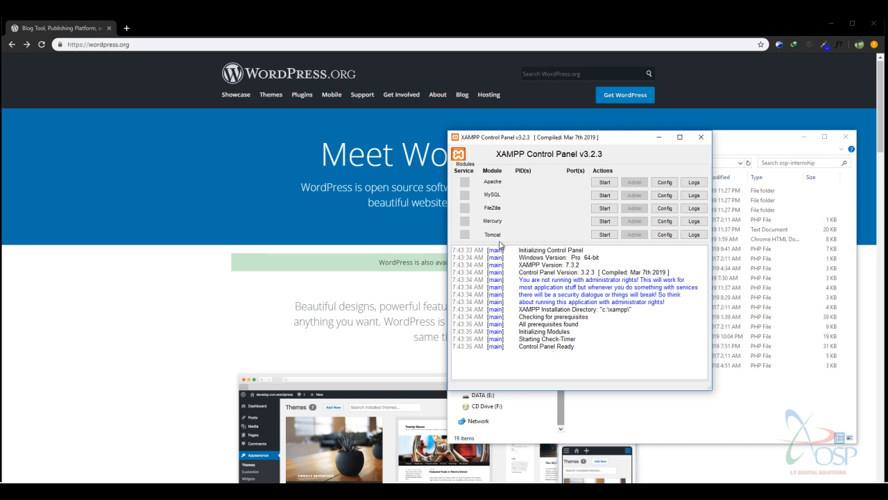
left_click(604, 183)
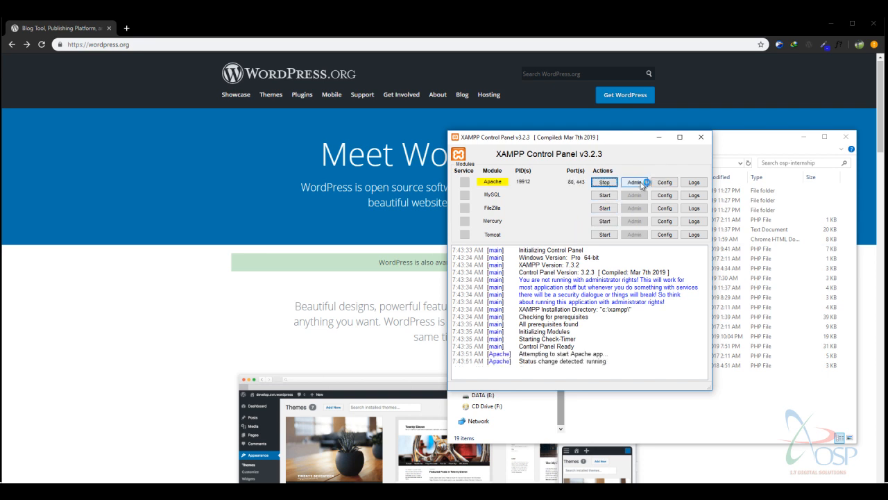
left_click(604, 198)
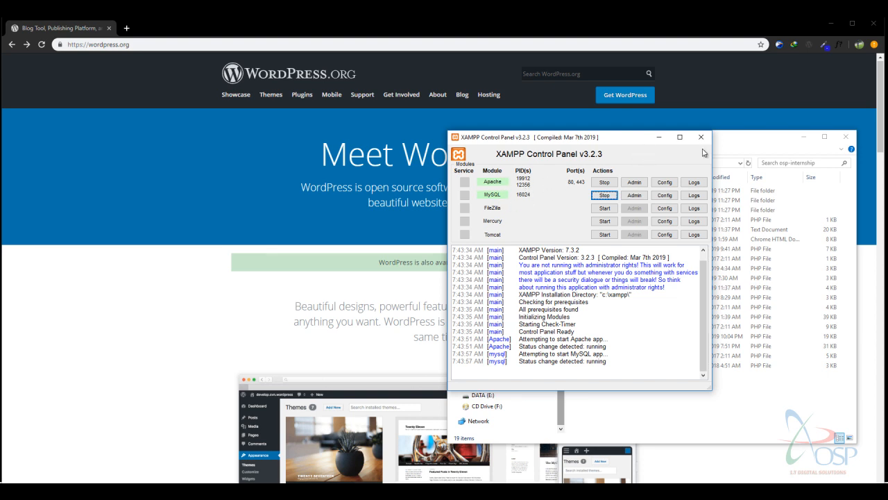
Minimize the XAMPP Control Panel and folder window, then load localhost/ in a new Chrome tab.
left_click(661, 143)
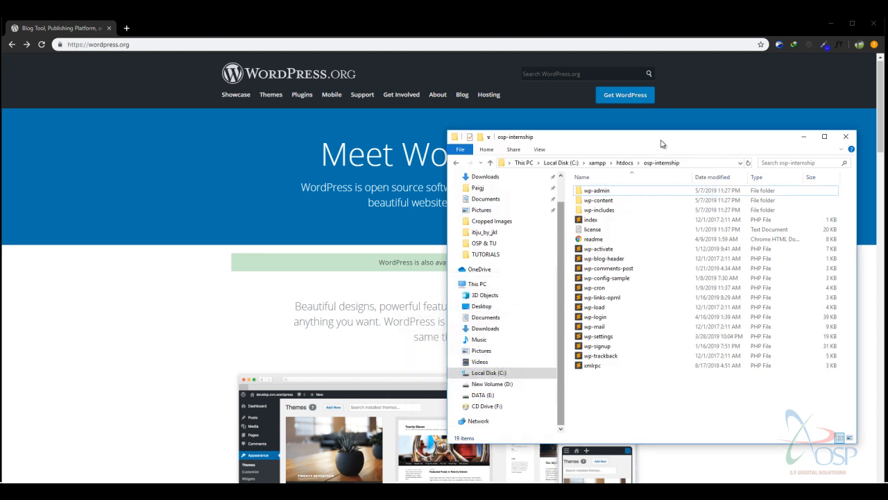
left_click(804, 137)
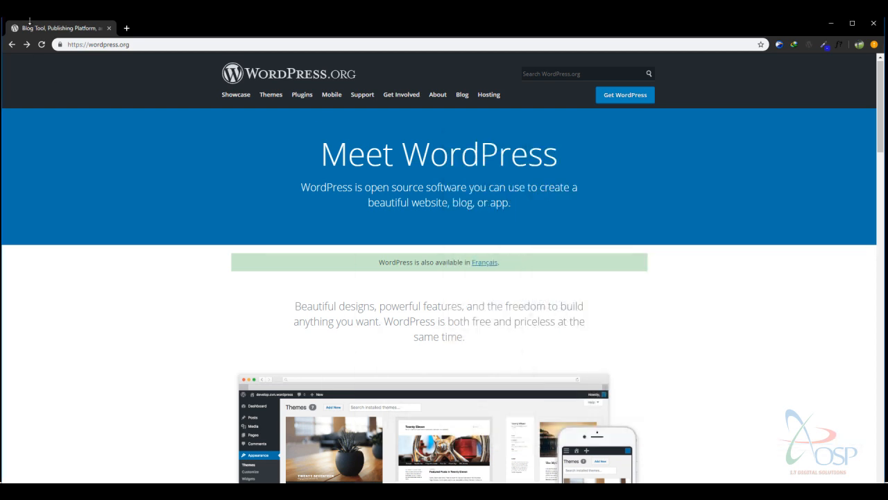
left_click(125, 27)
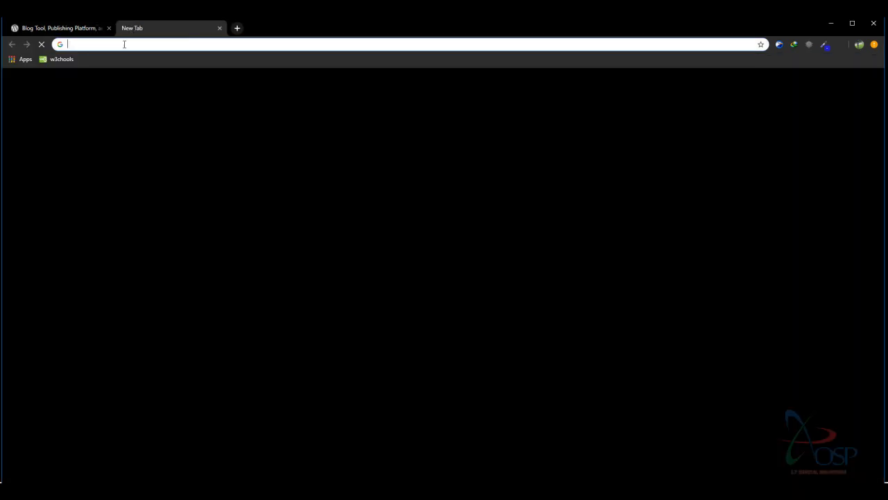
type("localhost")
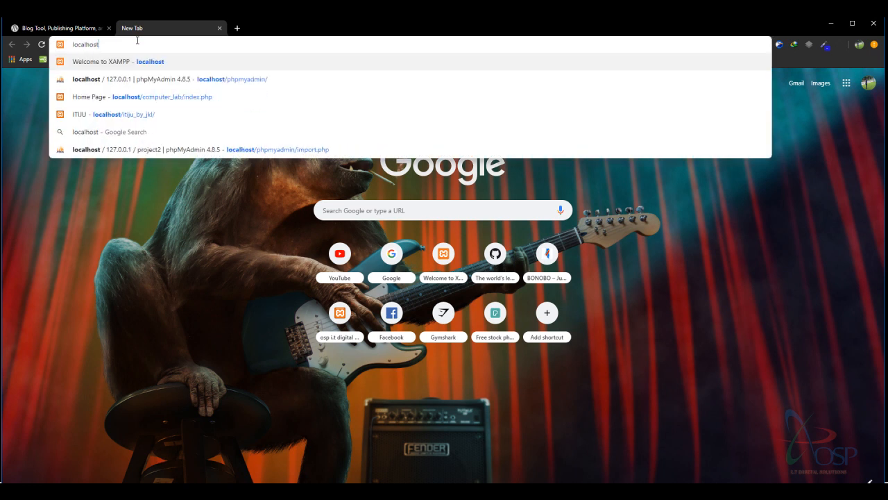
type("/")
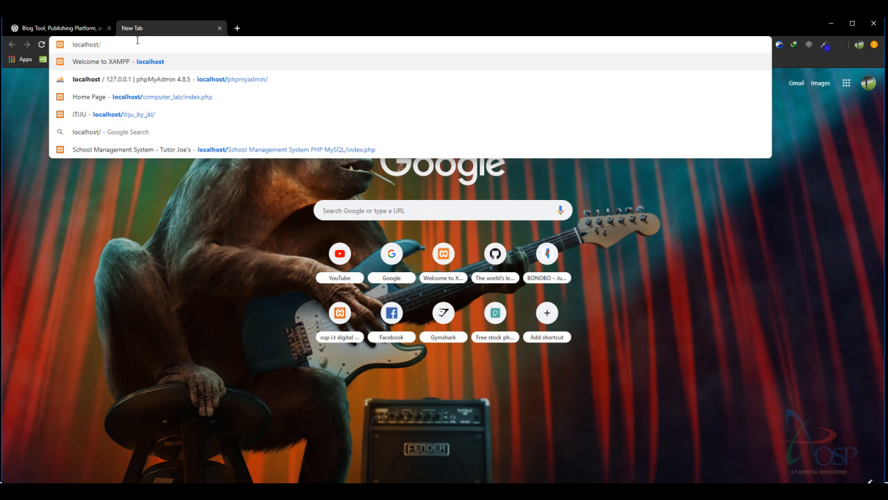
key("Return")
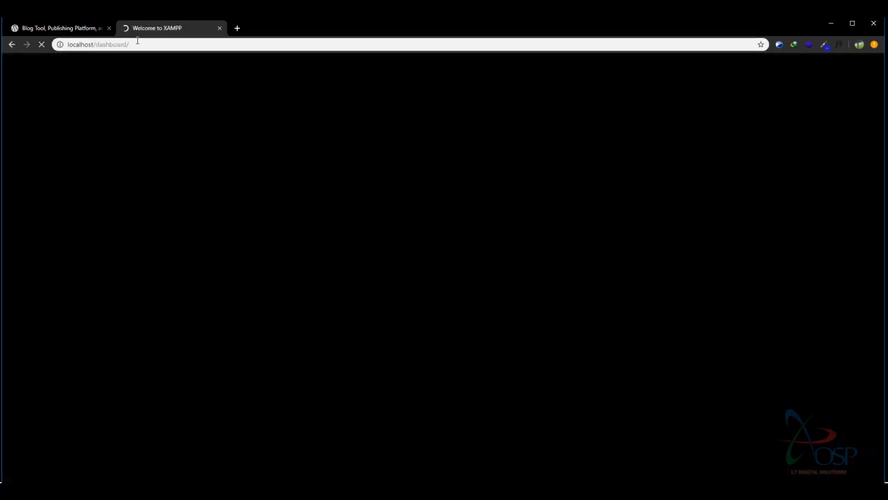
Scroll through and highlight the XAMPP for Windows 7.2.10 welcome text.
scroll(447, 139, "down", 2)
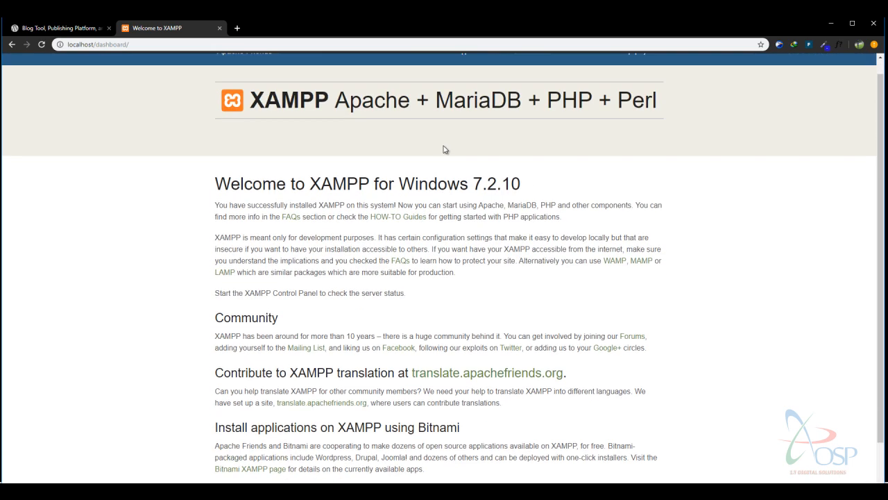
scroll(354, 162, "up", 2)
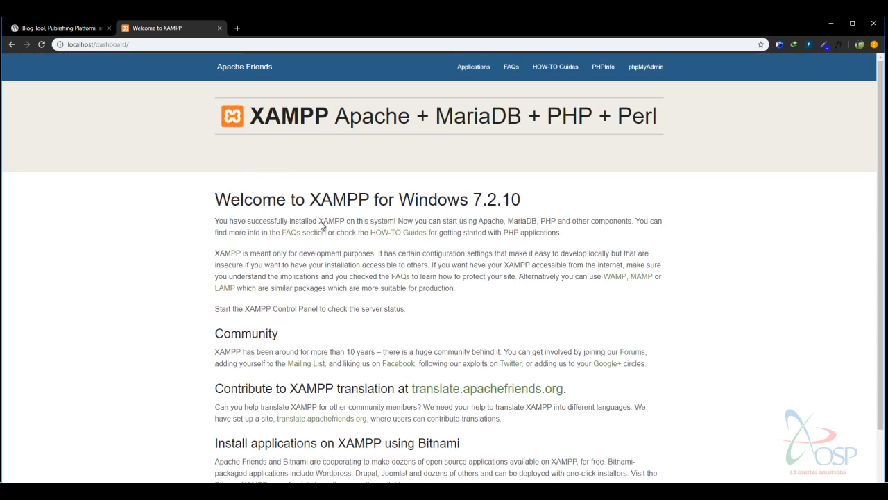
left_click_drag(242, 221, 559, 474)
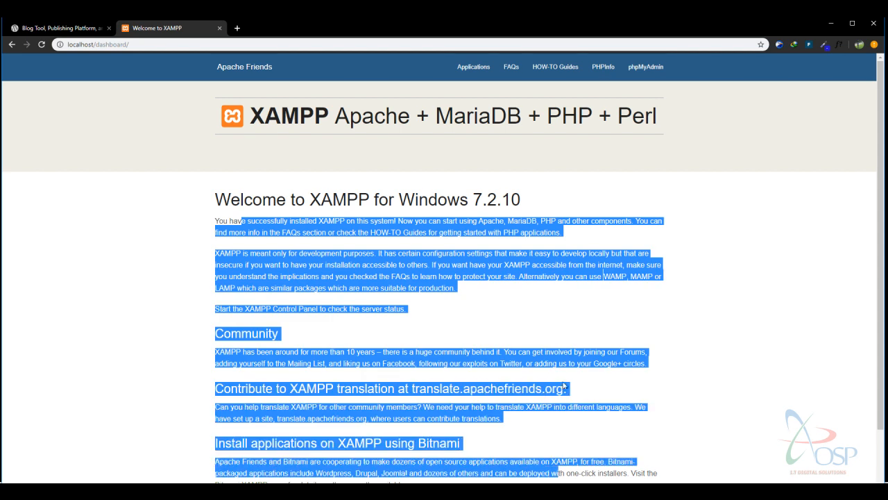
left_click(549, 292)
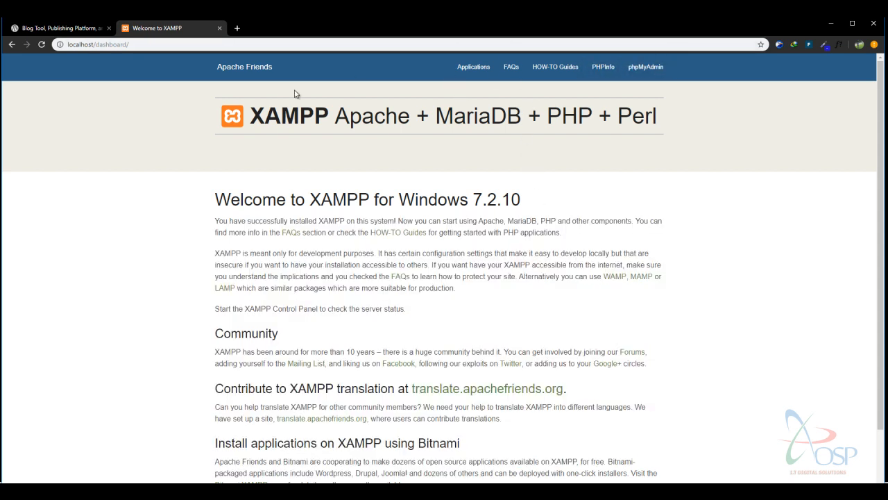
Open phpMyAdmin's Databases list from the XAMPP dashboard and create osp_internship_db.
left_click(645, 66)
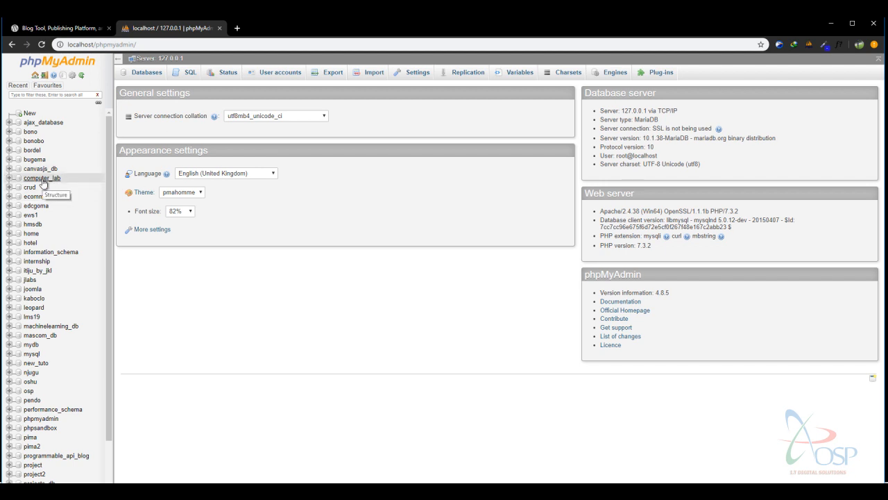
left_click(138, 73)
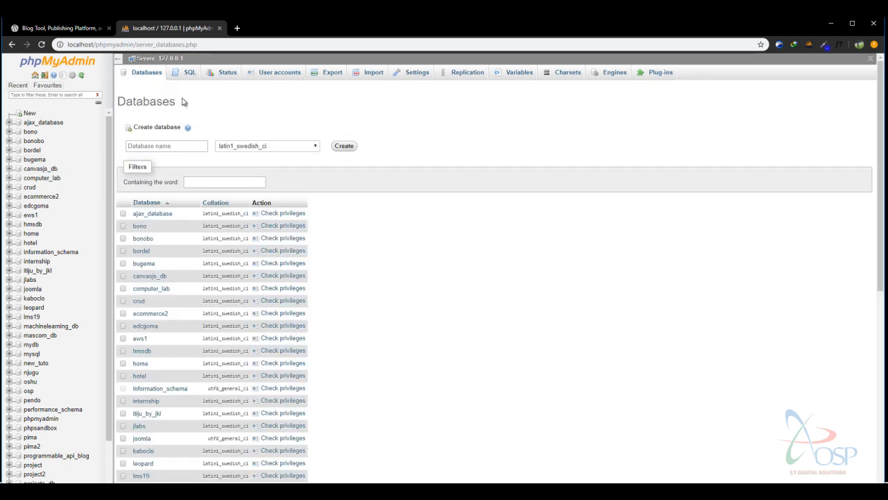
left_click(175, 146)
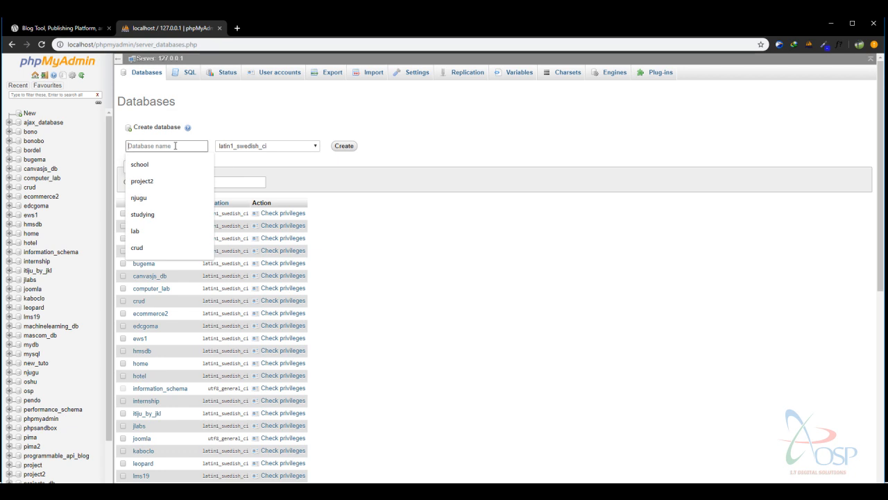
type("osp-internship-db")
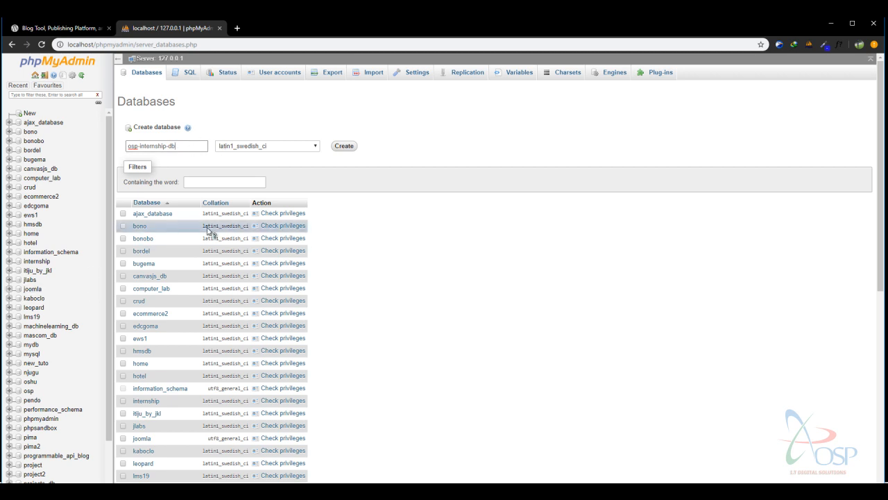
left_click_drag(185, 144, 36, 150)
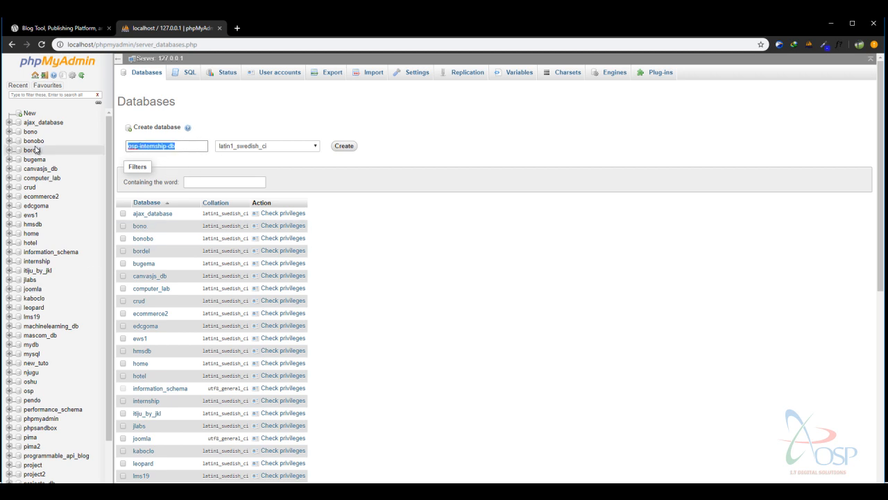
type("osp")
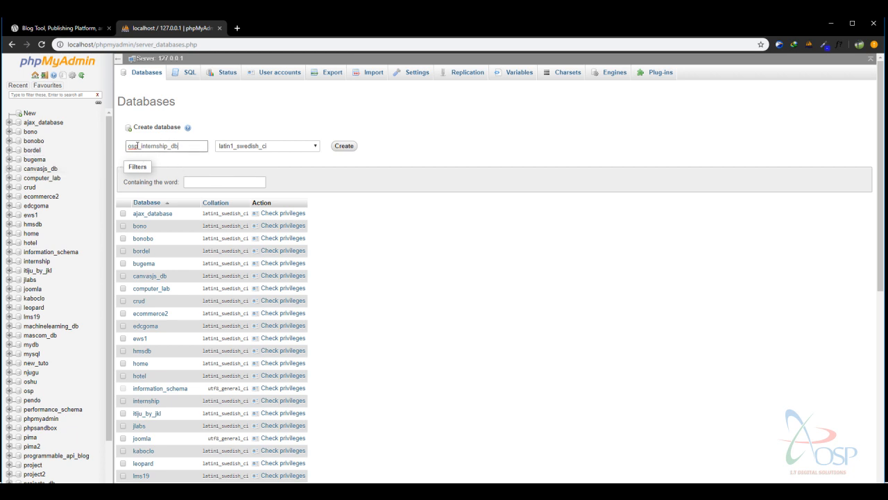
left_click(342, 147)
left_click(348, 150)
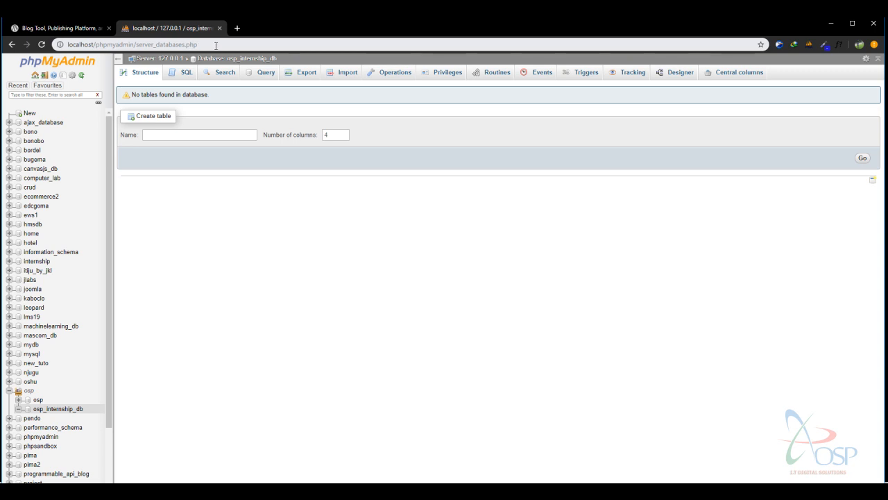
left_click(216, 46)
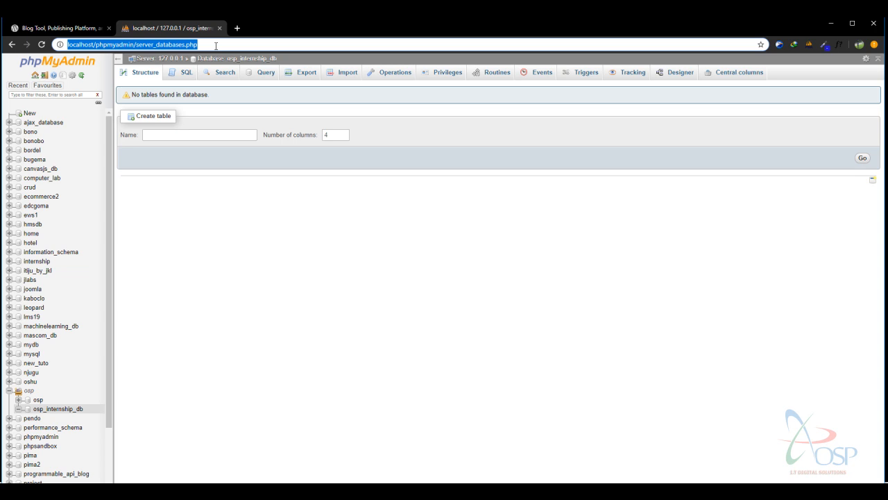
Enter localhost/osp-internship in Chrome's address bar.
type("loc")
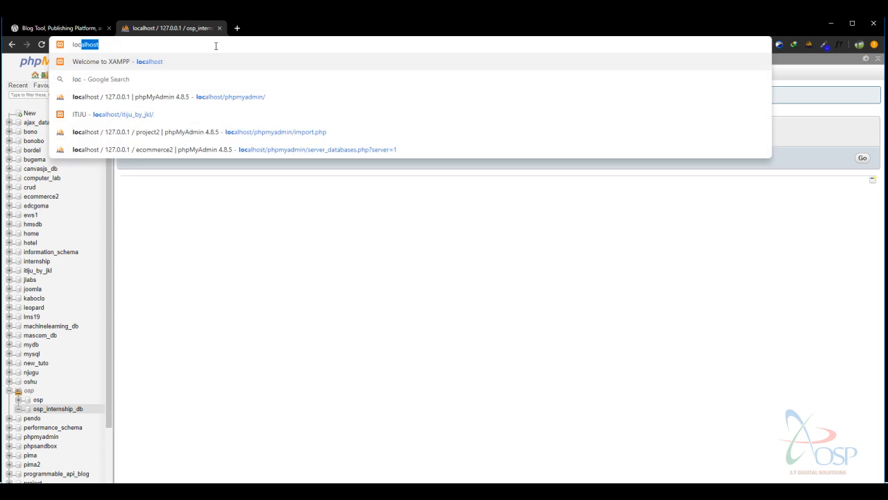
type("alhost/")
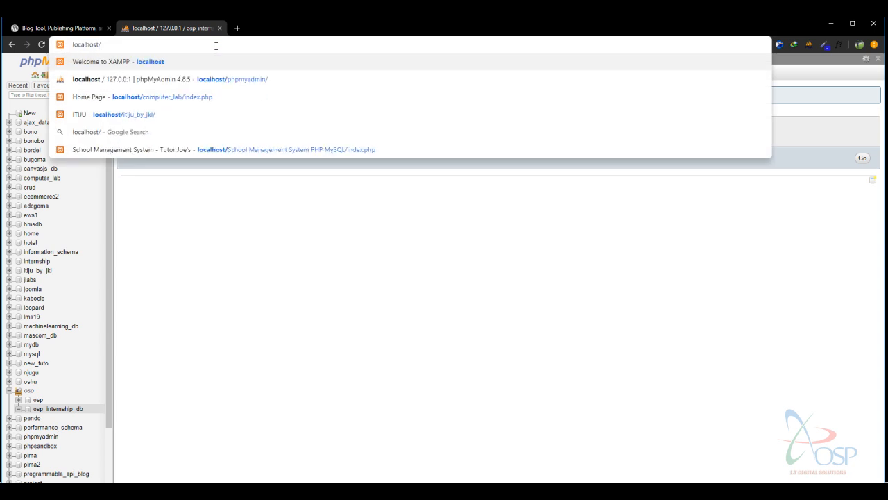
type("osp-i")
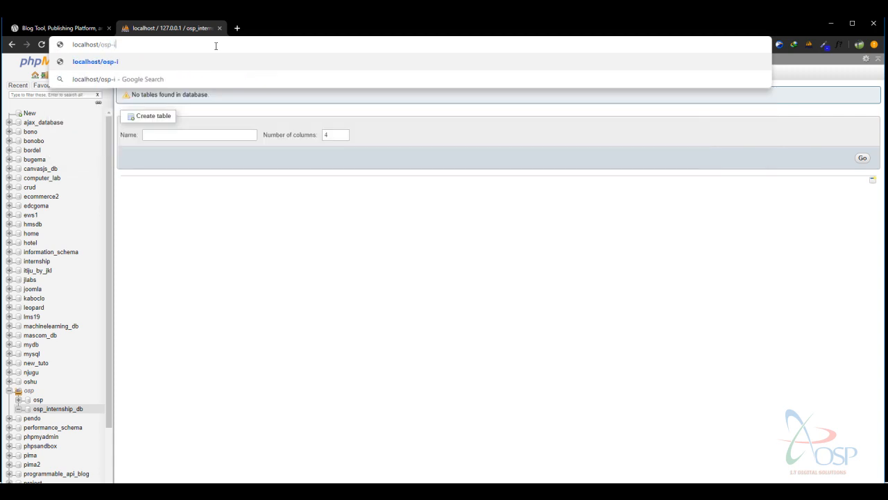
type("nternship")
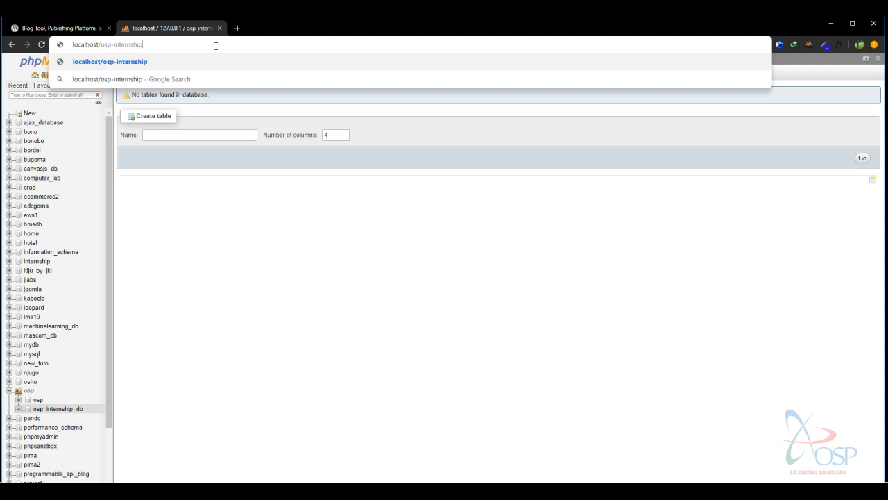
Load localhost/osp-internship and point out the localhost, folder and /wp-admin/setup-config.php address parts.
key("Return")
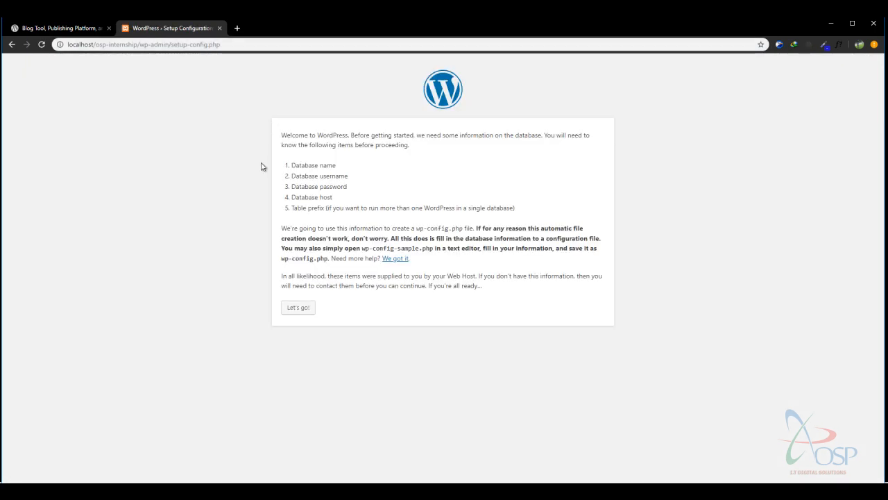
left_click_drag(281, 134, 484, 286)
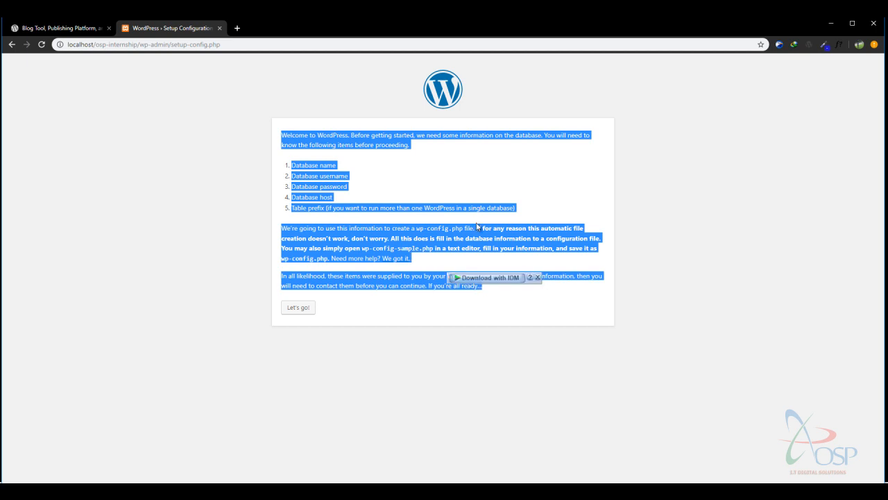
left_click(437, 177)
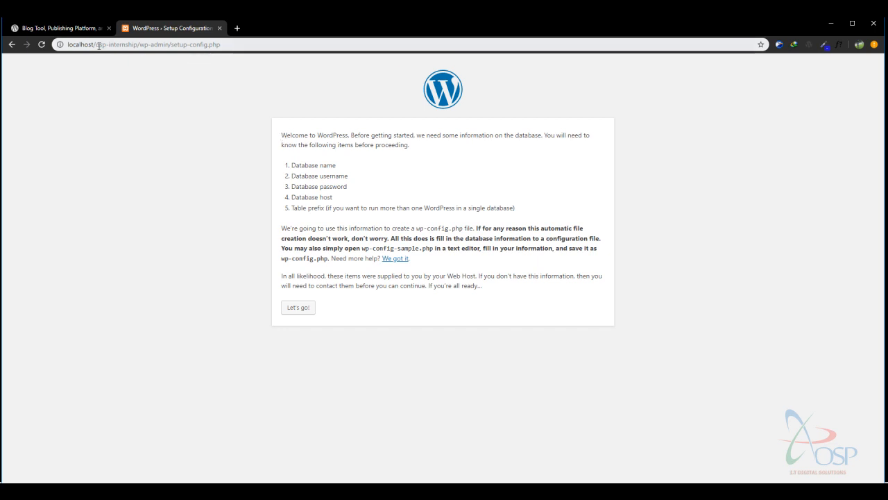
left_click_drag(96, 45, 64, 44)
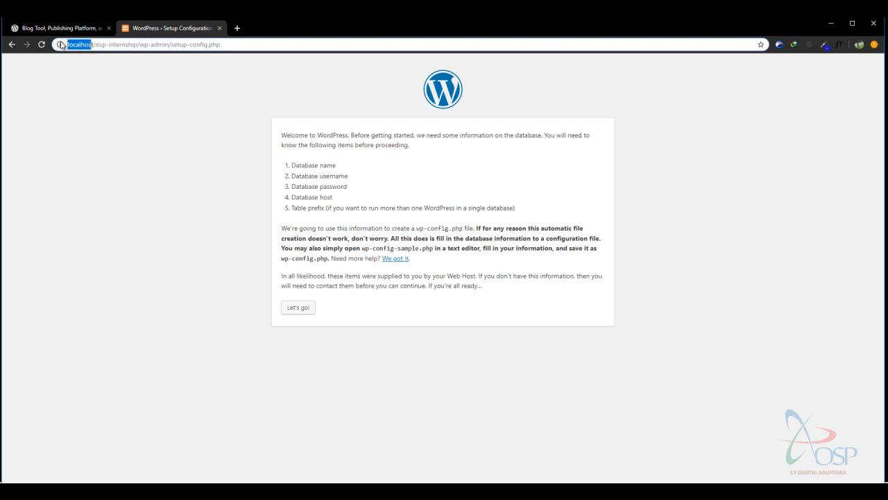
left_click(94, 44)
left_click_drag(93, 44, 66, 44)
left_click_drag(95, 45, 134, 45)
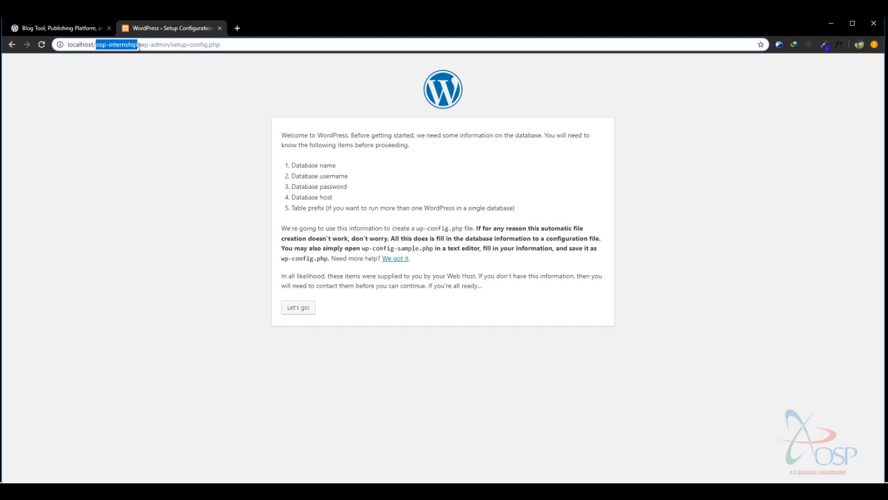
left_click_drag(138, 44, 220, 44)
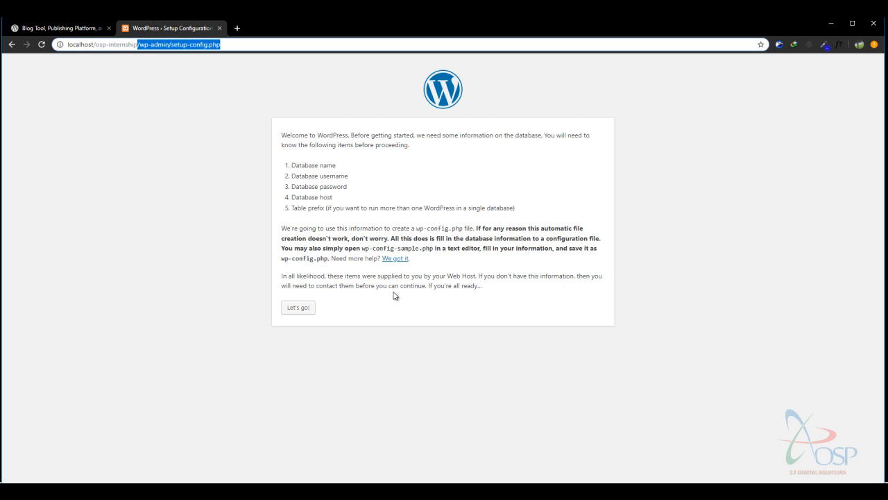
Review the required details: database name, username, password, host and table prefix.
left_click_drag(292, 165, 363, 175)
left_click(293, 187)
left_click_drag(293, 186, 358, 187)
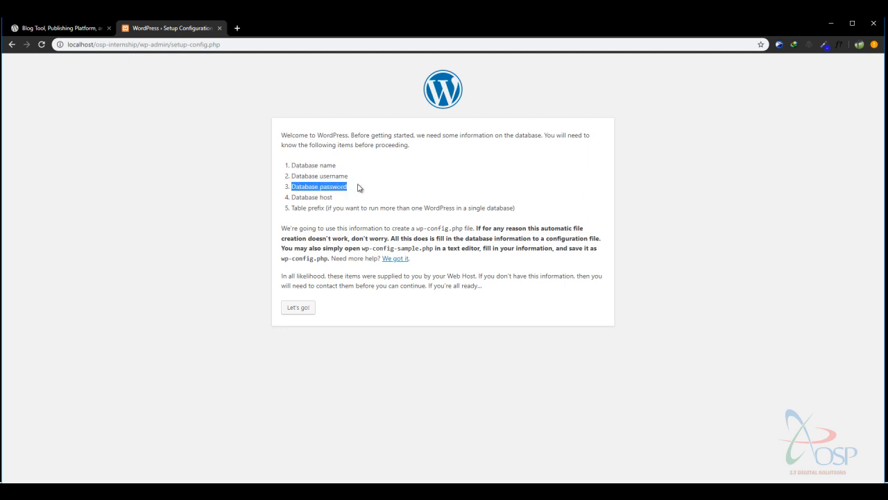
left_click_drag(297, 197, 538, 214)
left_click(378, 207)
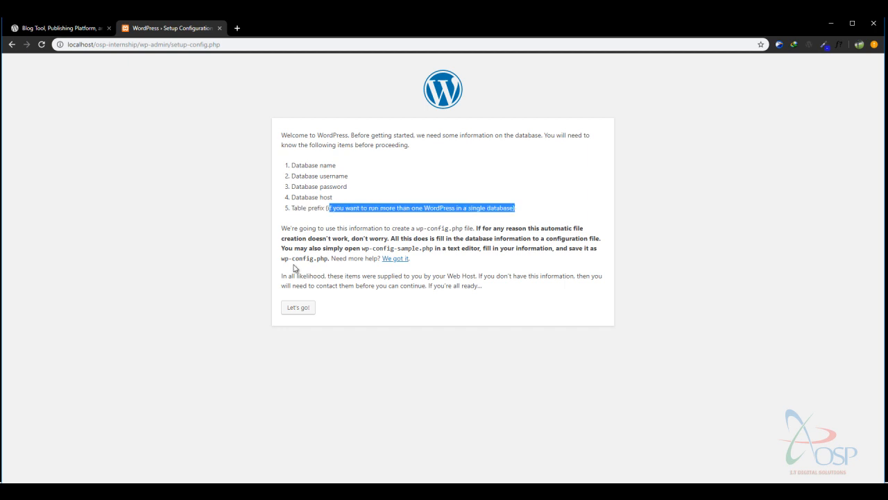
left_click(355, 301)
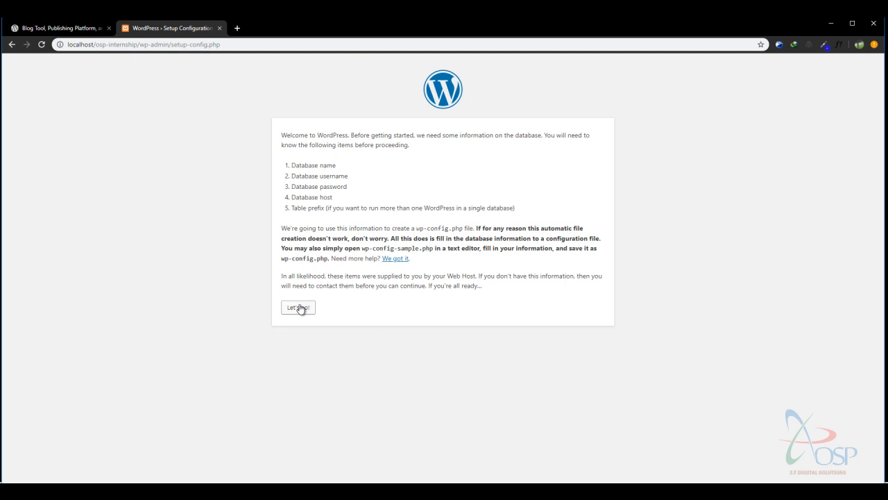
left_click_drag(292, 166, 356, 170)
Enter database name osp-internship_db, username root and an empty password in the connection form.
left_click(295, 309)
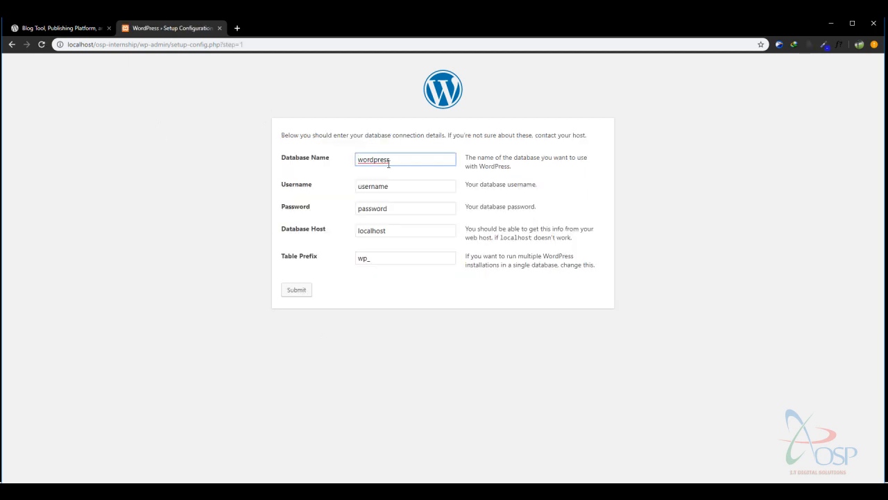
left_click_drag(413, 161, 313, 167)
type("osp-internship_db")
left_click_drag(410, 188, 283, 191)
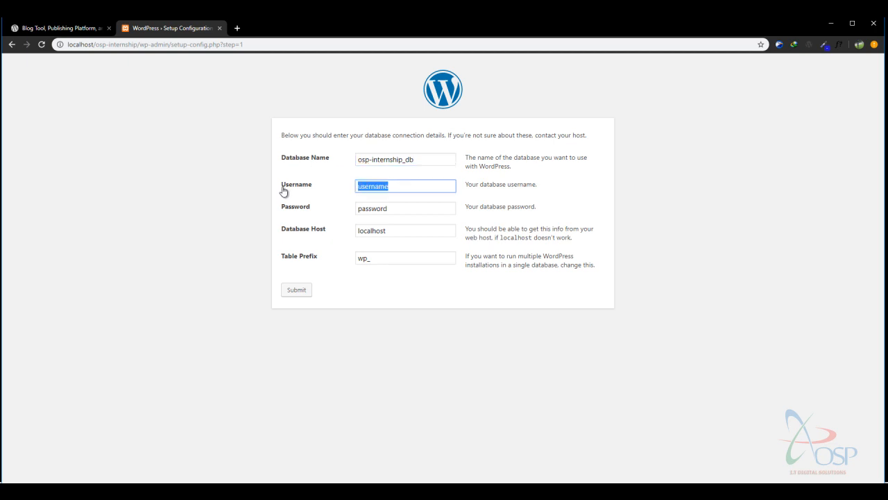
type("root")
left_click(563, 155)
left_click_drag(395, 208, 351, 209)
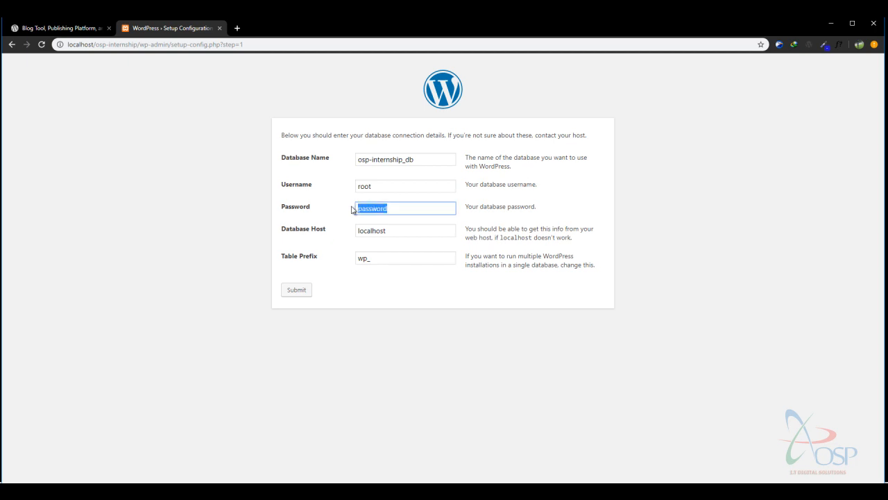
key("BackSpace")
Review the root username entry and its help text.
left_click_drag(401, 186, 308, 192)
left_click_drag(407, 186, 341, 189)
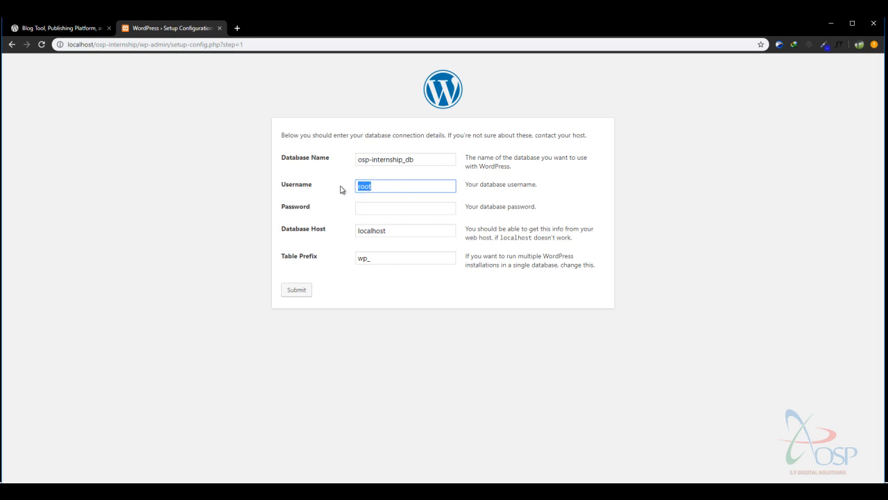
left_click_drag(436, 181, 232, 188)
left_click(550, 190)
left_click_drag(394, 186, 295, 192)
left_click(488, 183)
left_click_drag(467, 182, 548, 184)
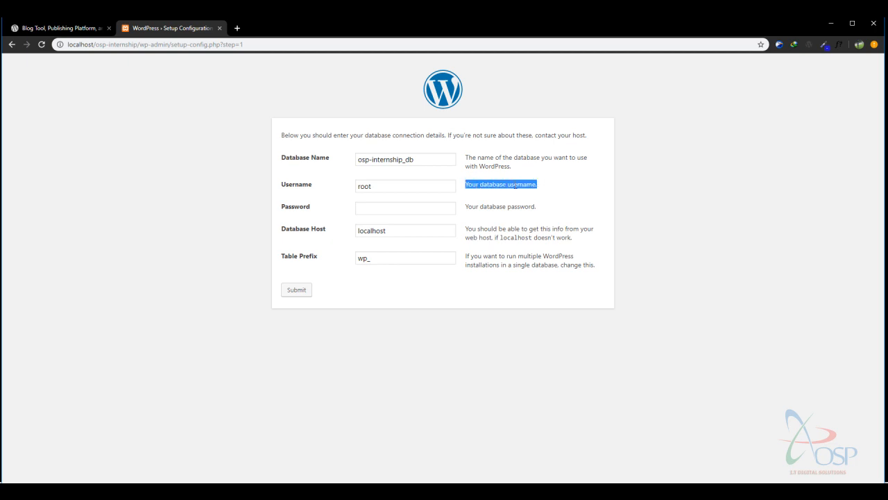
left_click(367, 186)
left_click_drag(373, 185, 310, 186)
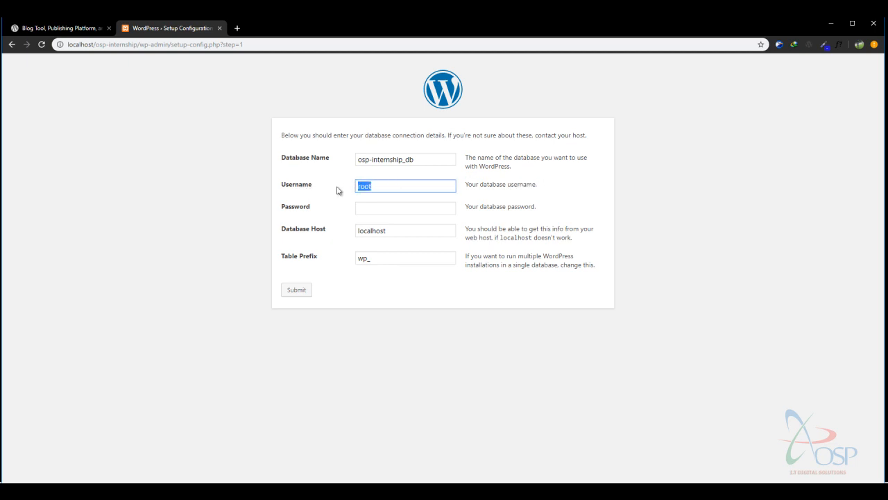
left_click(379, 184)
left_click_drag(419, 183, 306, 183)
Check the empty password, localhost host and wp_ prefix, then submit the form.
left_click(397, 207)
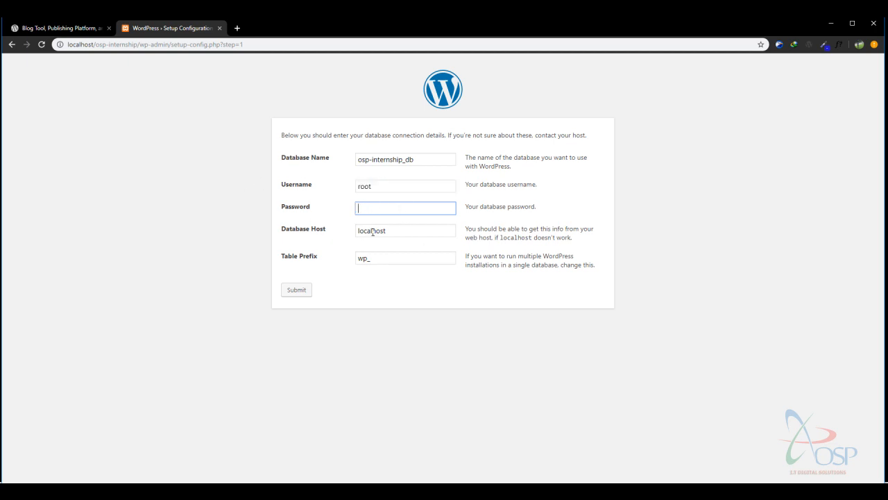
left_click(364, 207)
left_click_drag(419, 230, 347, 236)
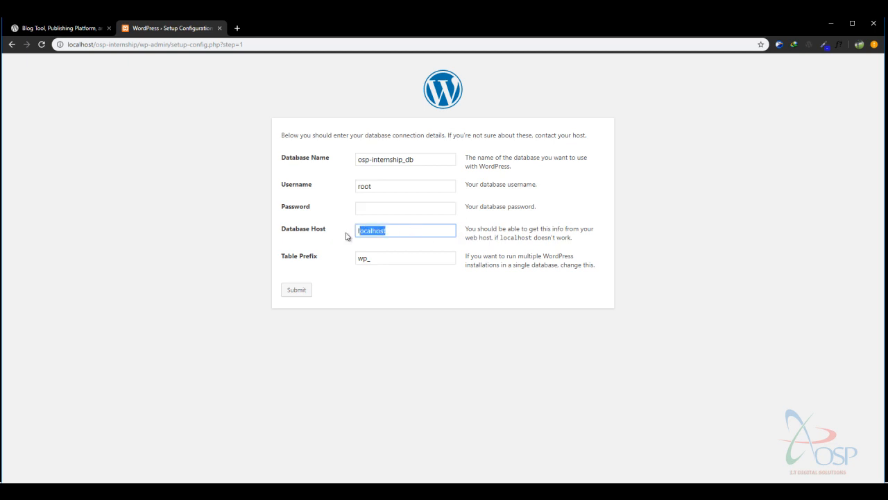
left_click(405, 230)
left_click_drag(419, 230, 334, 234)
left_click(415, 228)
left_click(537, 231)
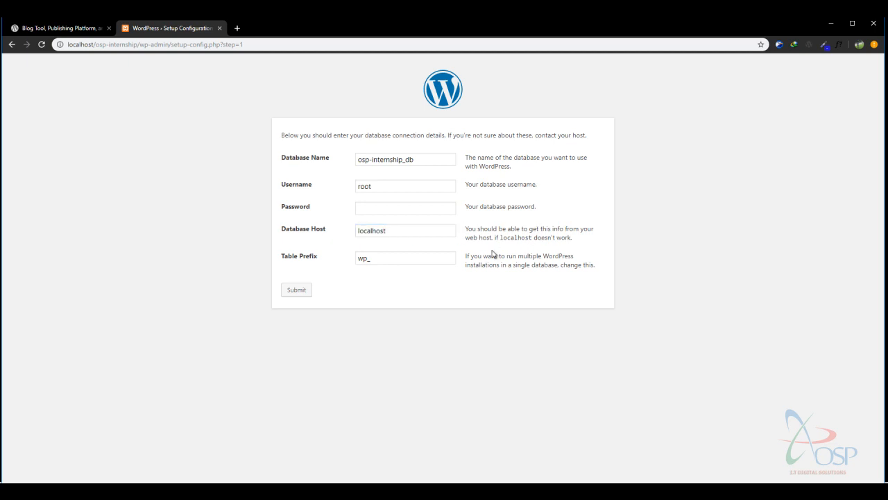
left_click(382, 259)
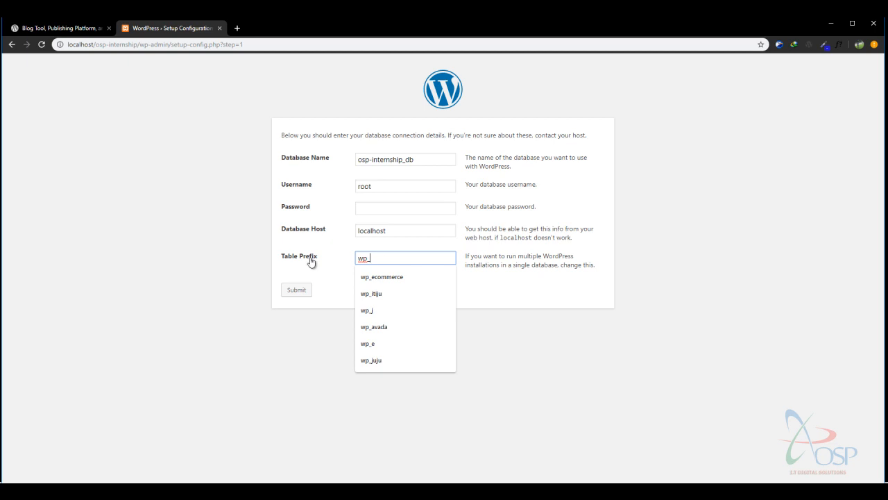
left_click(518, 278)
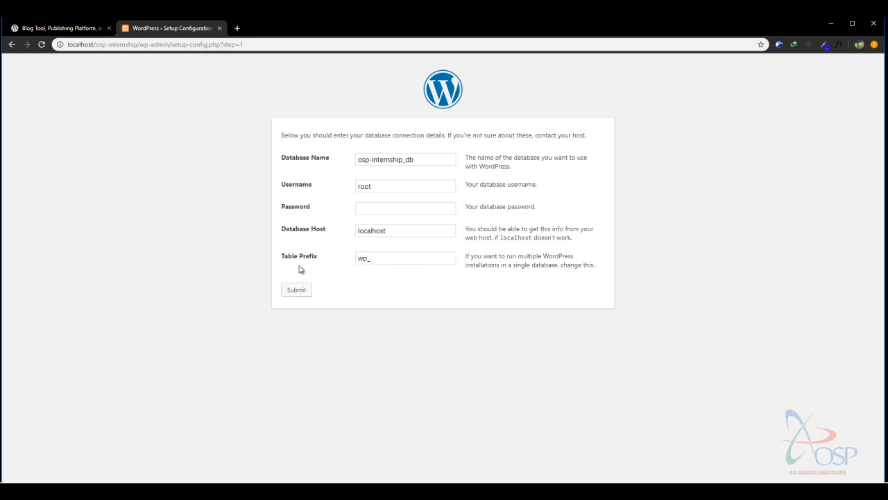
left_click(298, 290)
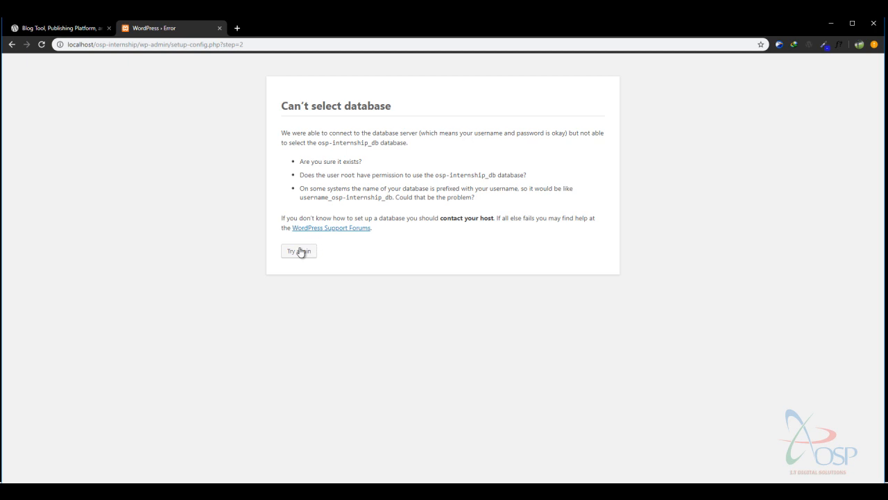
Correct the database name to osp_internship_db and resubmit the form.
left_click(12, 44)
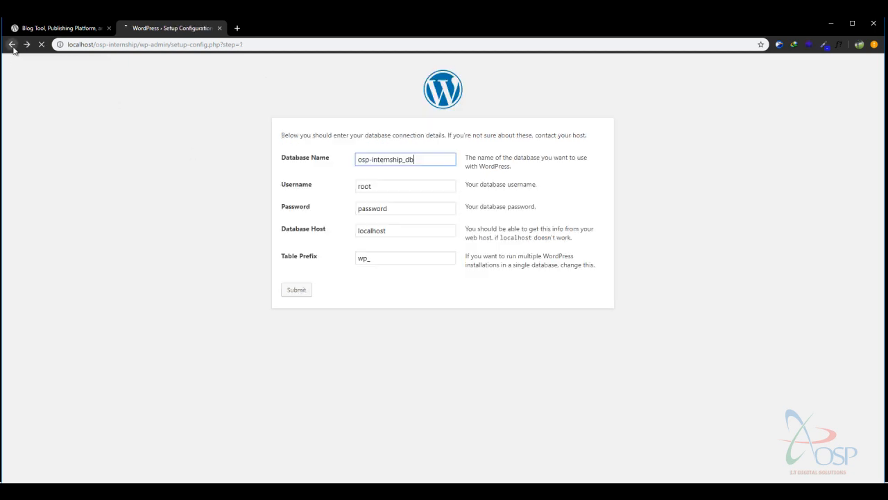
left_click(372, 160)
key("BackSpace")
type("_")
left_click_drag(445, 161, 353, 171)
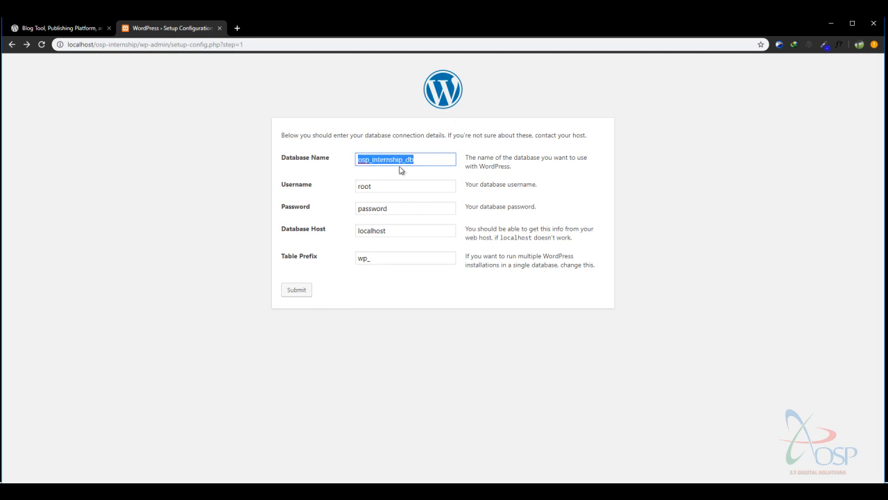
left_click(297, 292)
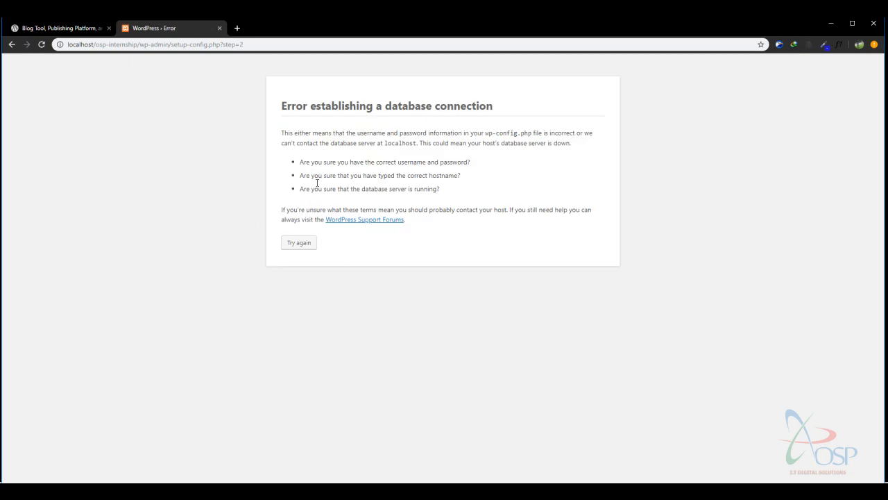
mouse_move(333, 162)
left_mouse_down()
mouse_move(345, 163)
mouse_move(336, 173)
left_mouse_up()
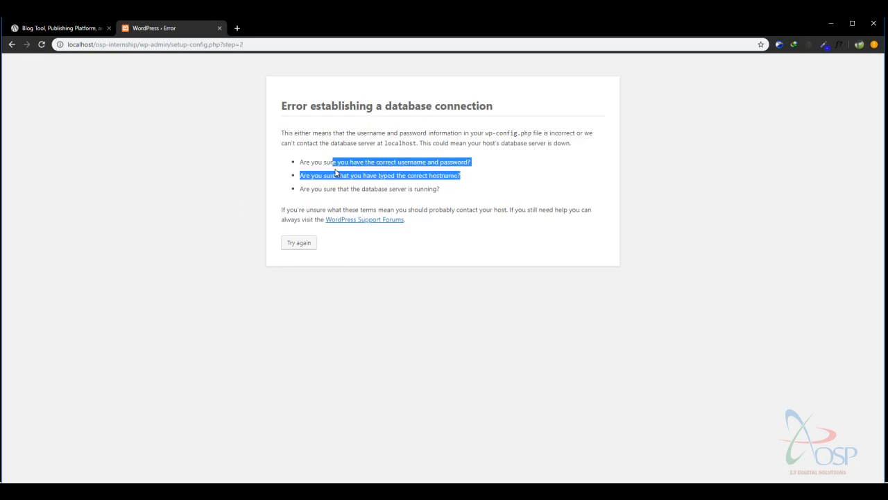
Clear the password, resubmit, and run the installation after the connection success message.
left_click(299, 243)
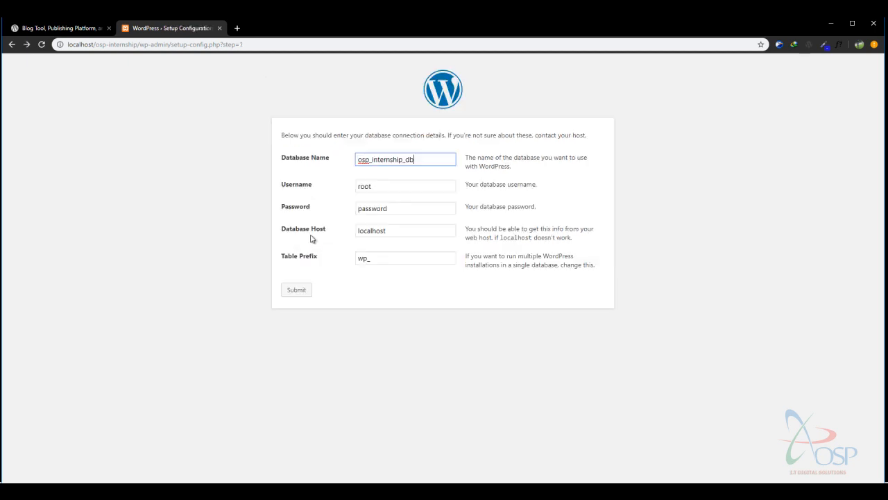
left_click(407, 186)
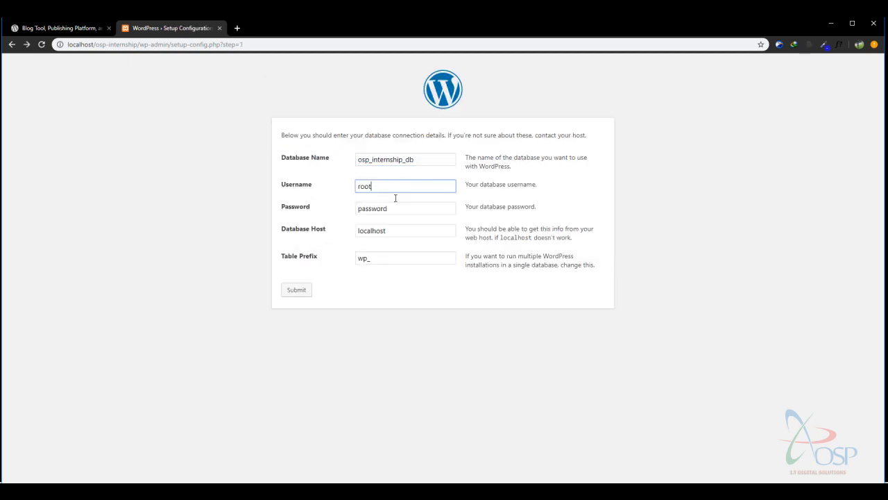
left_click(368, 208)
double_click(367, 208)
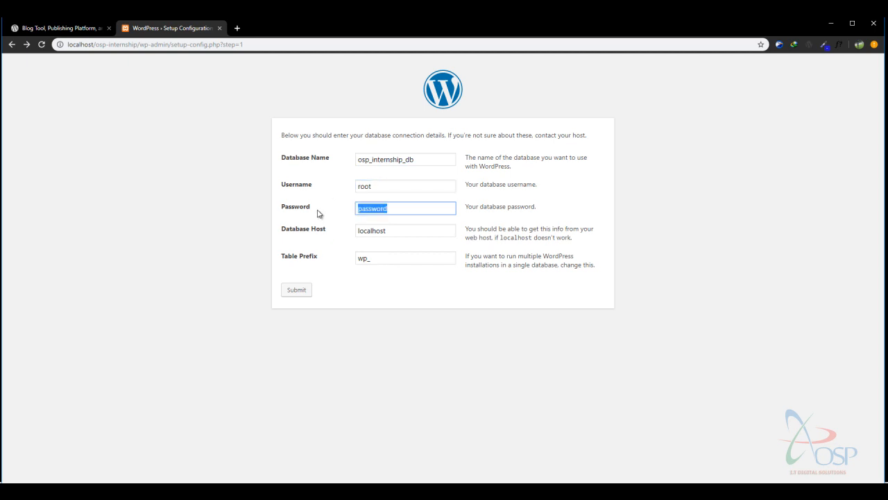
key("BackSpace")
left_click(292, 292)
left_click_drag(302, 135, 427, 145)
left_click(369, 144)
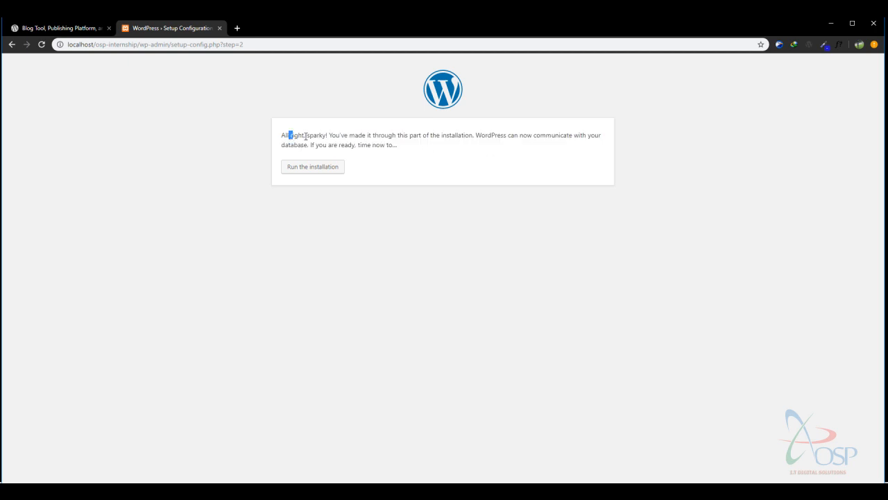
left_click_drag(305, 137, 383, 135)
left_click(326, 167)
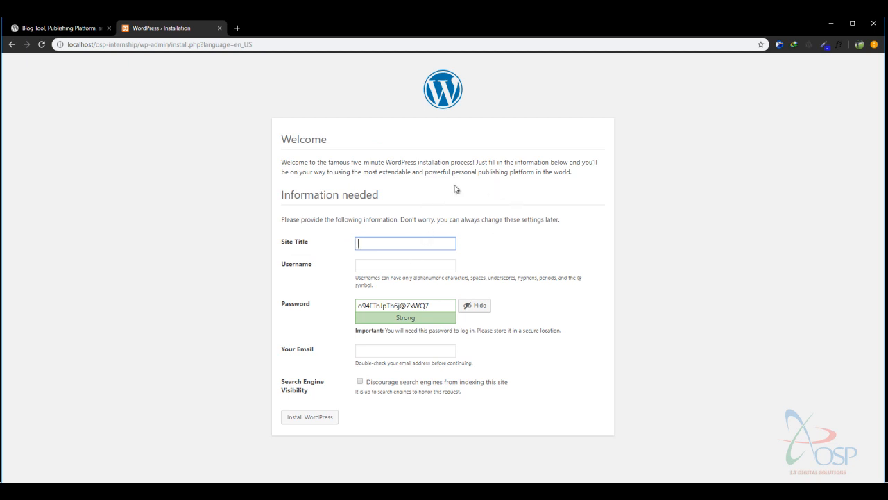
Read through the install page's welcome paragraph and form instructions.
left_click_drag(282, 161, 646, 172)
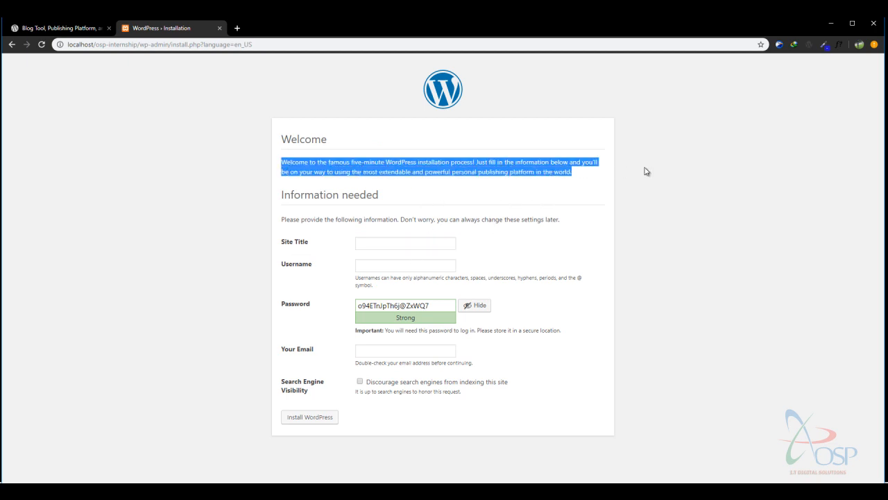
left_click(336, 164)
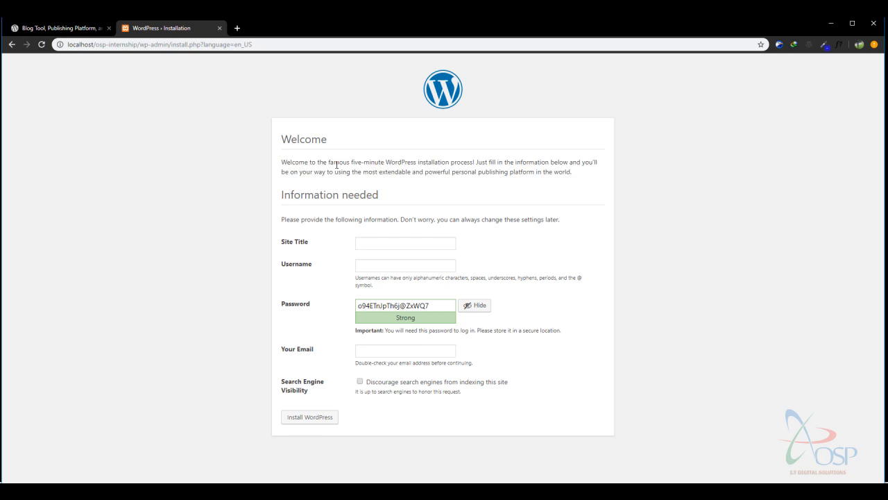
left_click_drag(282, 161, 478, 172)
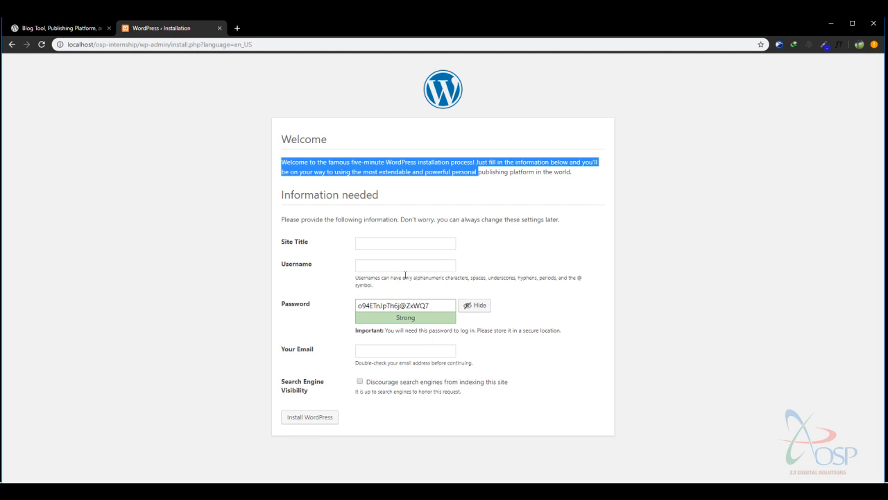
left_click(372, 241)
left_click(441, 204)
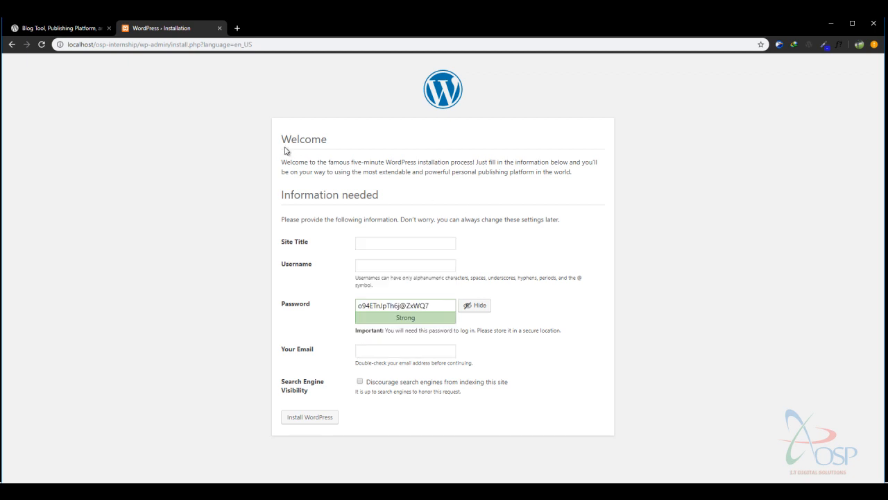
left_click_drag(281, 161, 585, 173)
left_click(382, 164)
left_click_drag(351, 162, 526, 171)
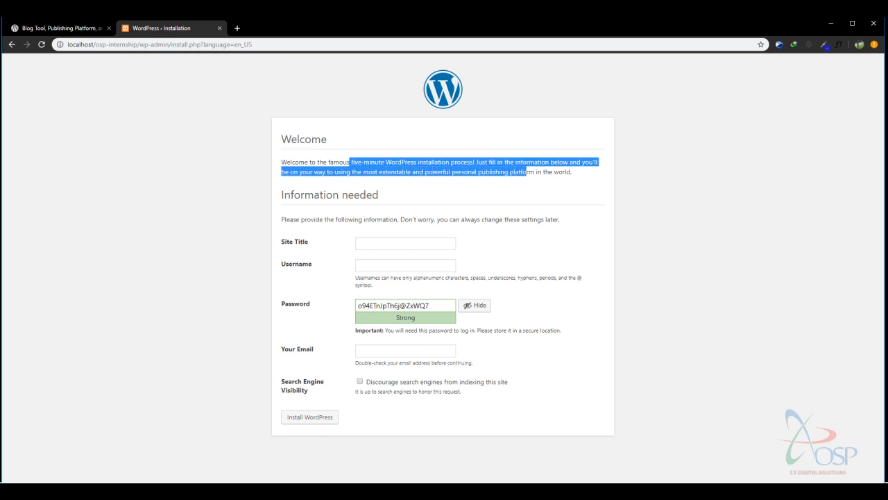
left_click(377, 211)
left_click_drag(295, 219, 367, 238)
Enter site title OSP Internship Official Website and the admin username.
left_click(367, 242)
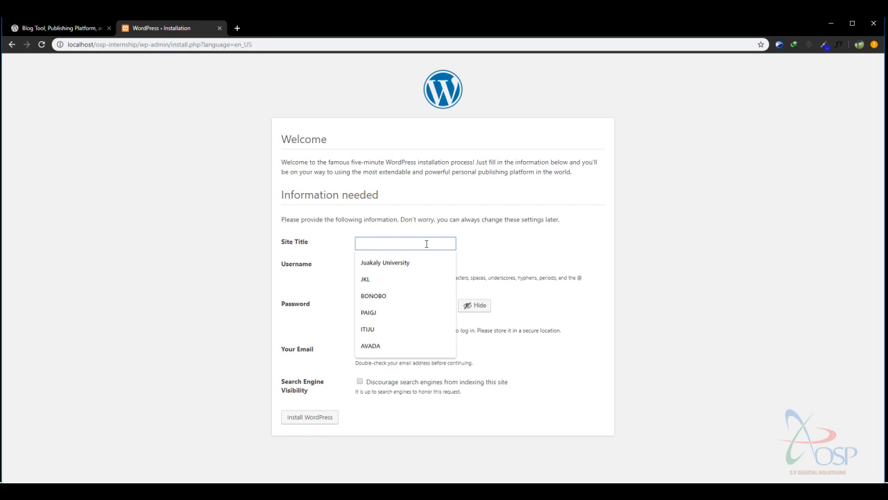
type("Internship")
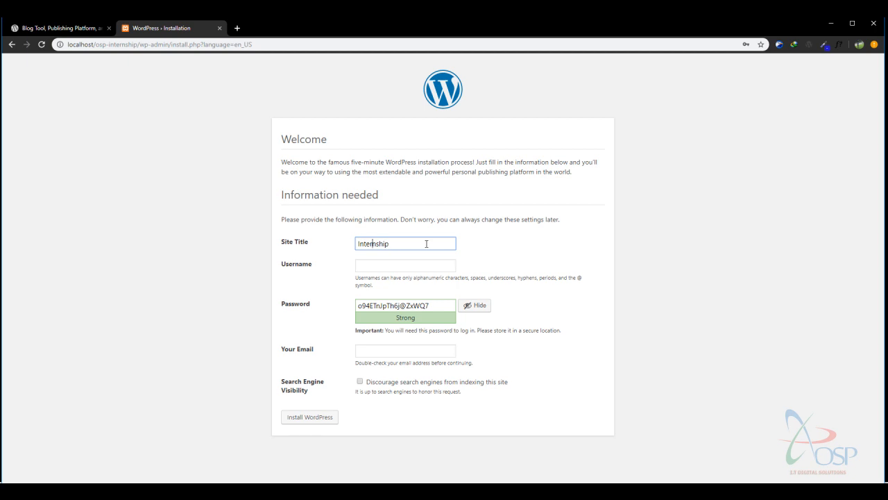
type("OSP")
key("BackSpace")
left_click(416, 265)
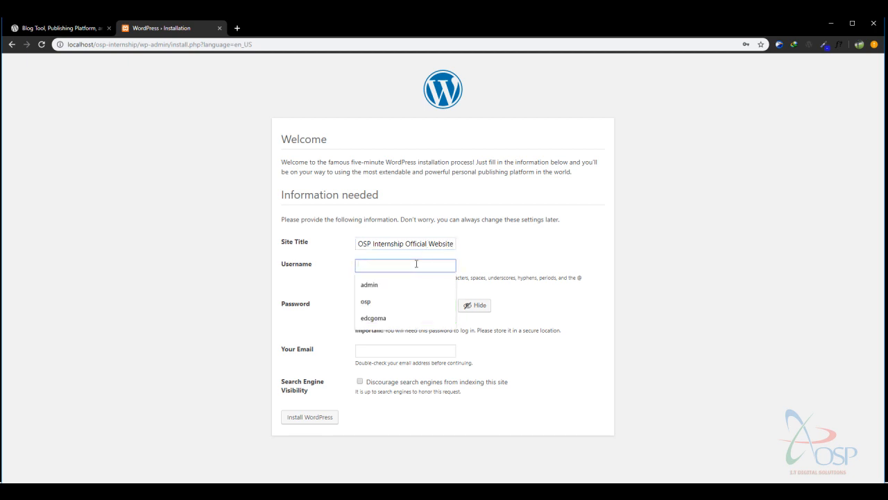
type("internship")
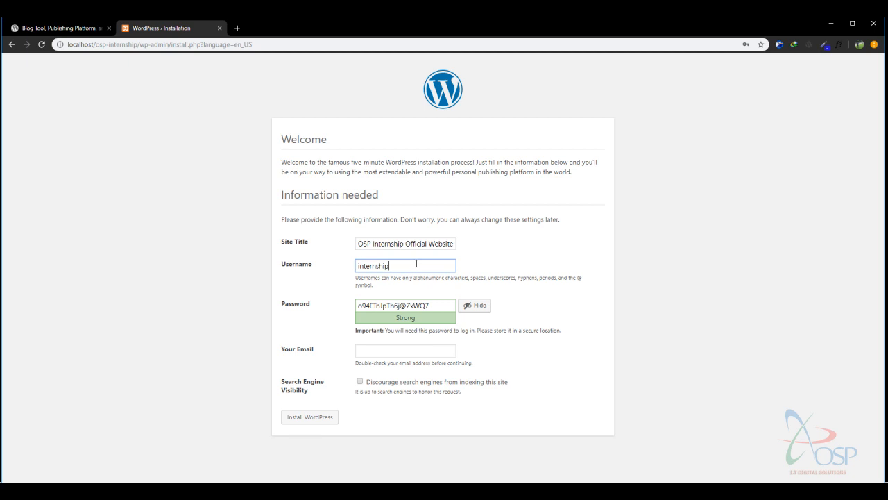
Replace the generated password with a weak one and confirm weak password use.
left_click_drag(430, 305, 320, 303)
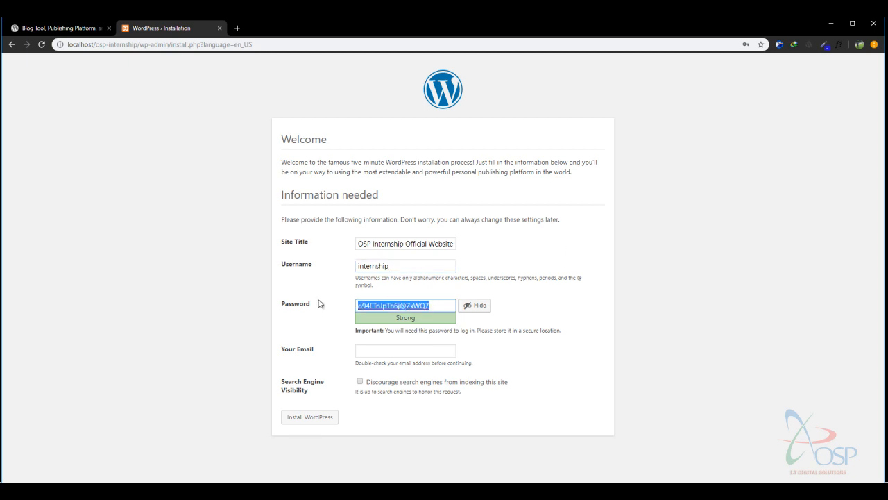
type("internship")
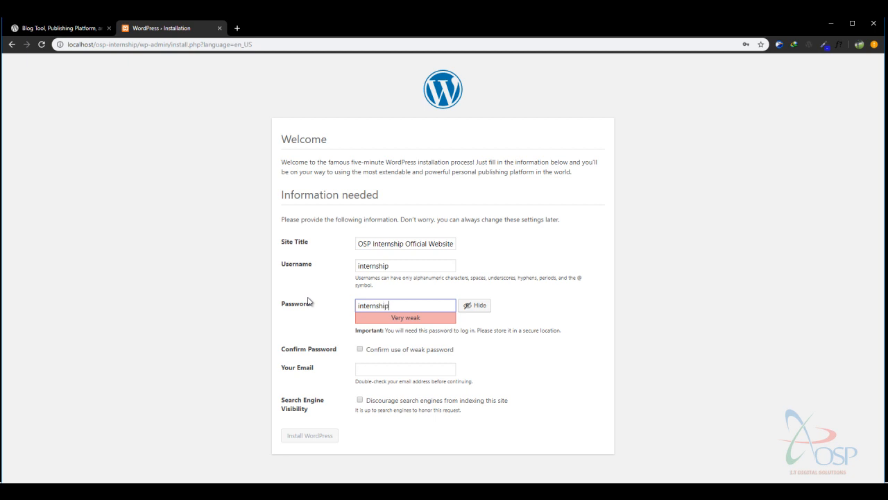
left_click(581, 232)
left_click_drag(352, 278, 574, 277)
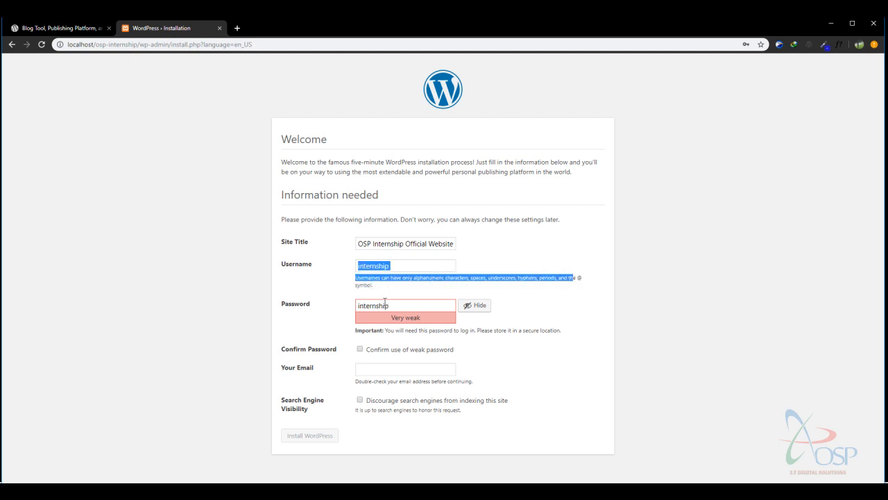
left_click_drag(395, 316, 444, 330)
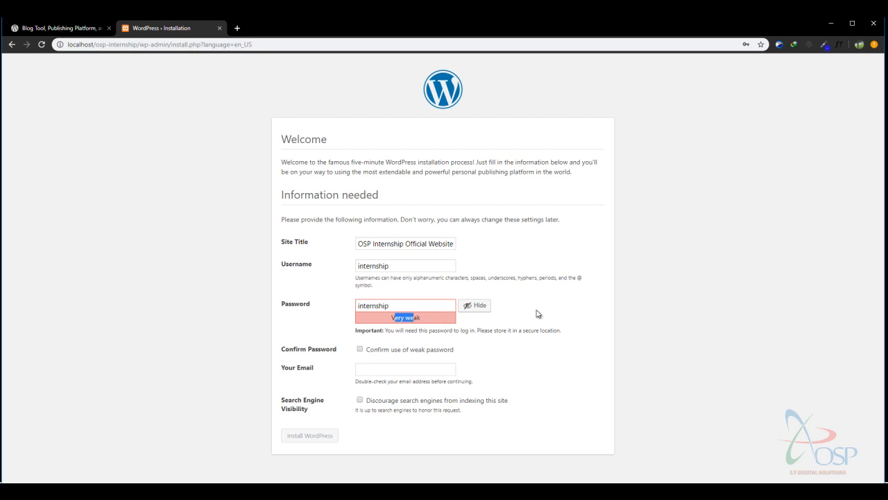
left_click(360, 349)
left_click(439, 325)
double_click(374, 267)
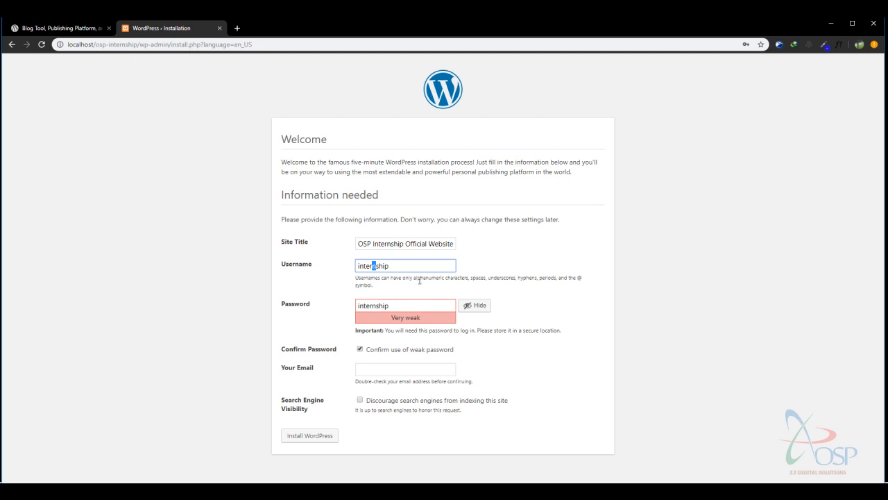
left_click(403, 303)
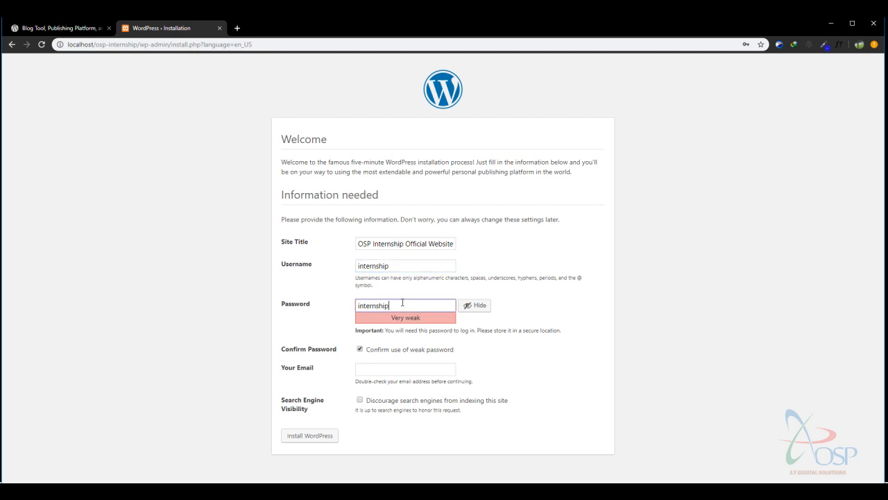
Enter the administrator's e-mail address in Your Email.
left_click(403, 373)
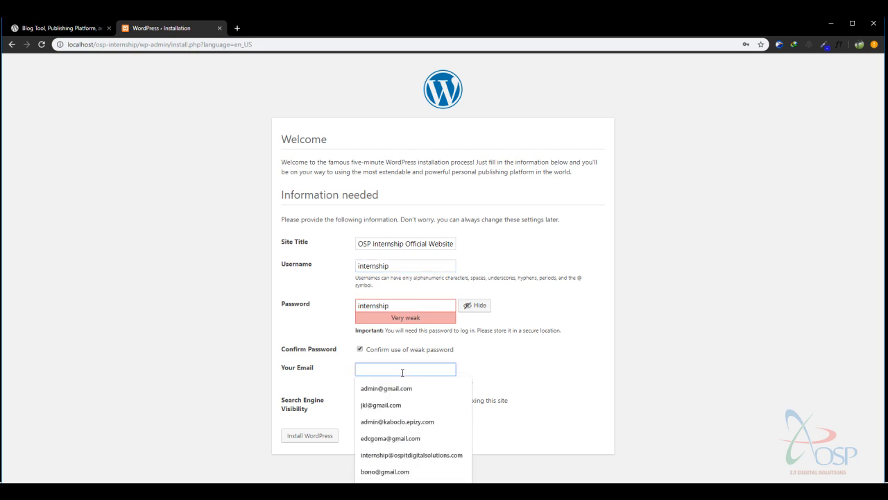
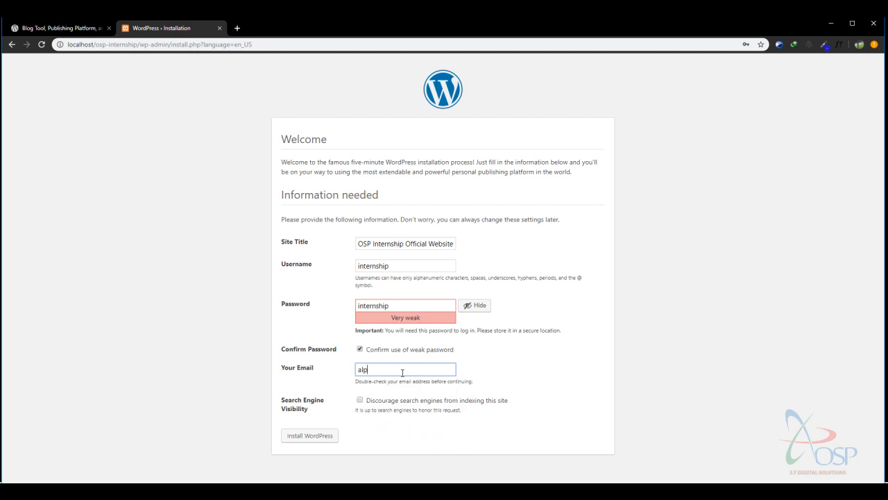
key("Left")
key("Home")
left_click(512, 360)
Leave search engine visibility unchecked after reviewing its hint, and install WordPress.
left_click_drag(462, 411, 372, 404)
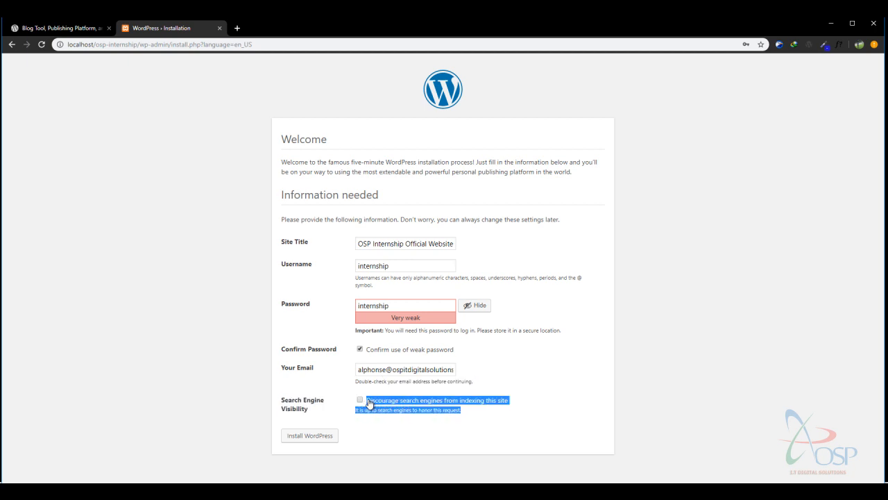
left_click(485, 415)
left_click_drag(476, 415, 368, 403)
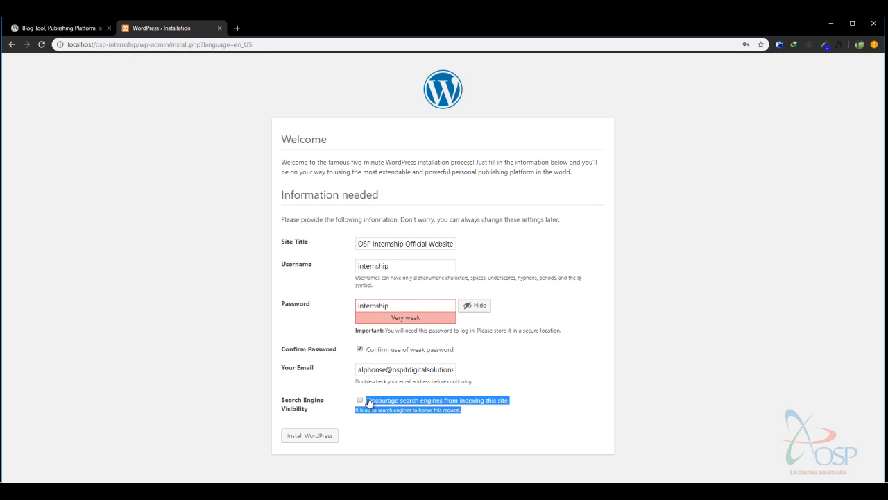
left_click(547, 401)
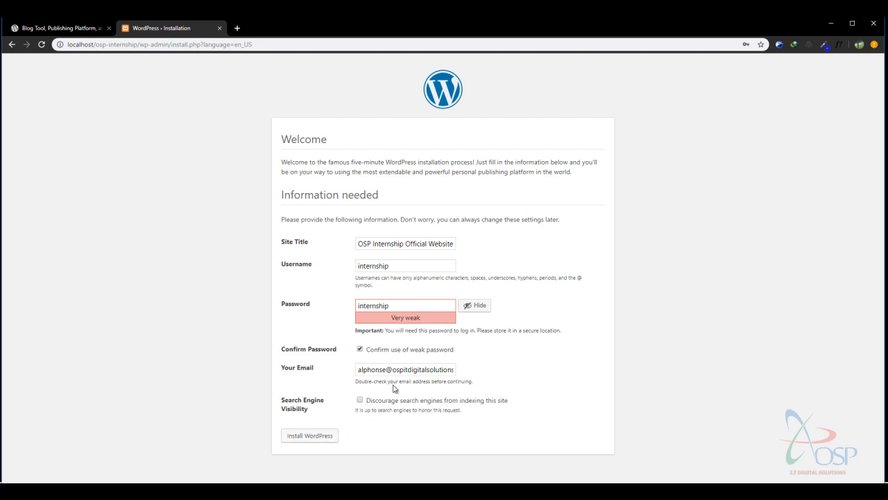
left_click_drag(468, 418, 375, 408)
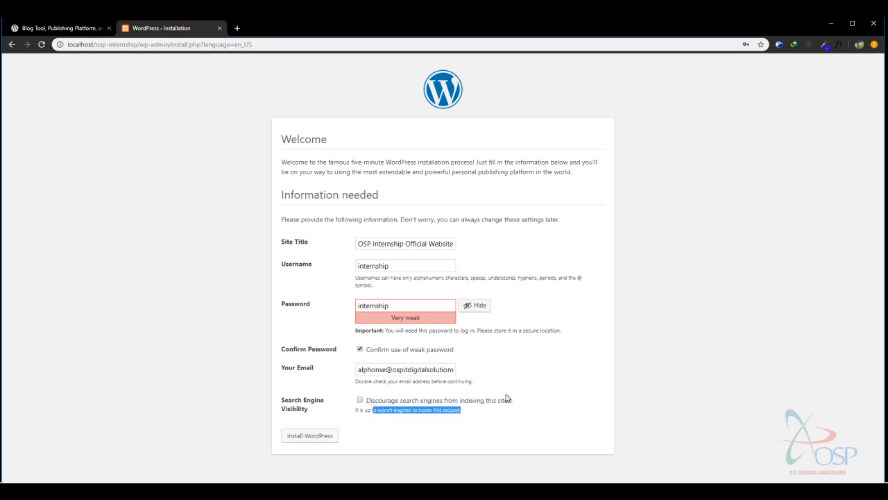
left_click(569, 387)
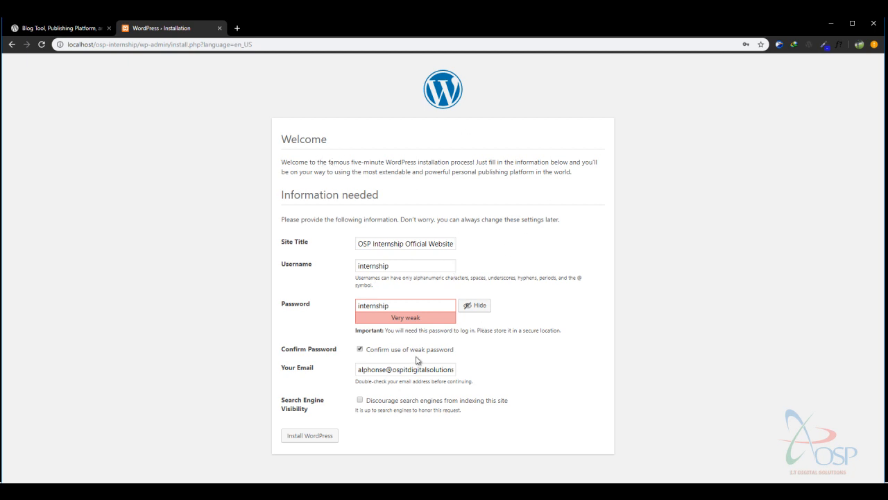
left_click(315, 436)
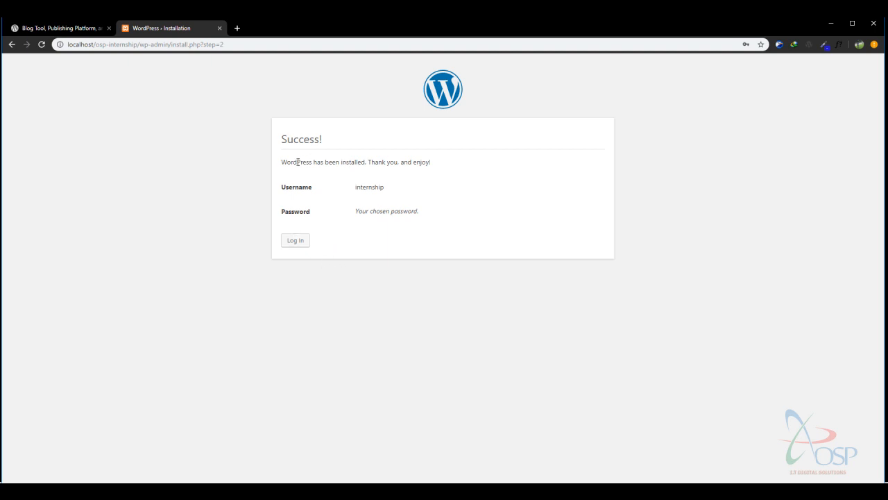
Review the Success! message, username internship and password reminder, then go to wp-login.php.
left_click_drag(298, 162, 452, 173)
left_click(424, 159)
left_click_drag(357, 187, 380, 188)
left_click(370, 213)
double_click(365, 187)
left_click_drag(356, 211, 431, 212)
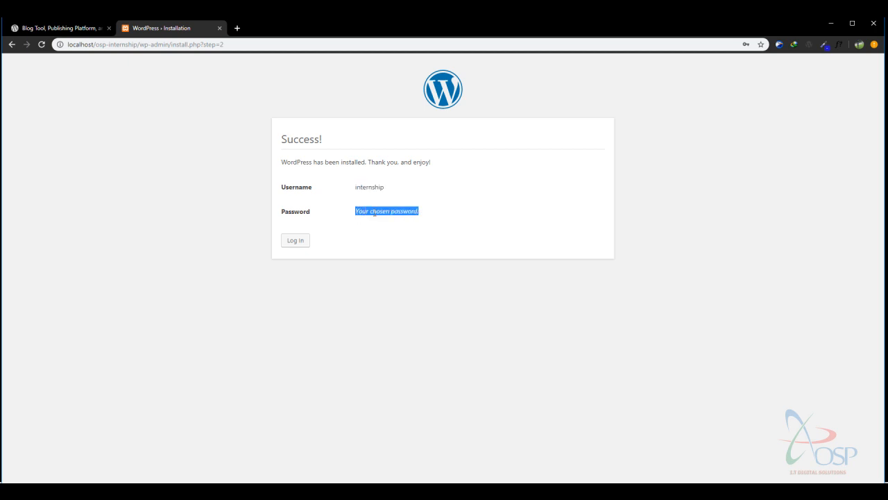
left_click(375, 212)
left_click_drag(358, 211, 435, 215)
left_click(355, 204)
left_click_drag(356, 212, 433, 217)
left_click(295, 241)
Look over the login form, dismissing saved-username suggestions and highlighting its text.
left_click(423, 215)
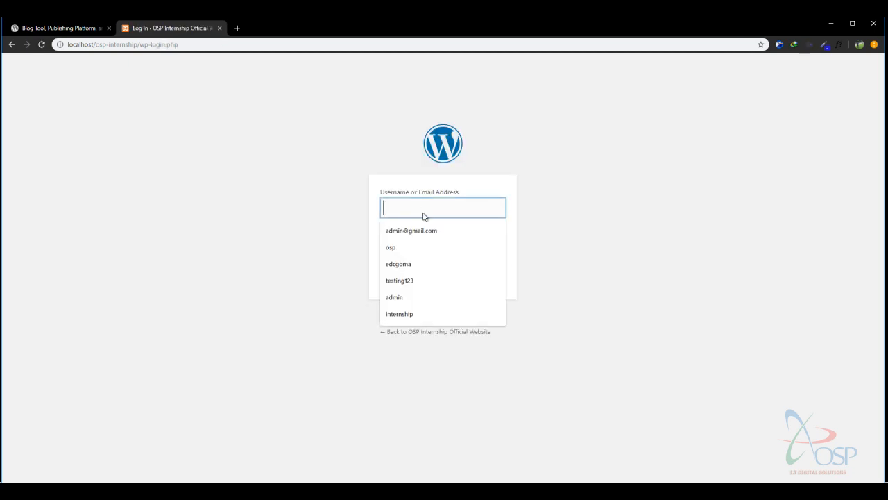
left_click(590, 175)
left_click_drag(347, 93, 632, 356)
left_click(341, 159)
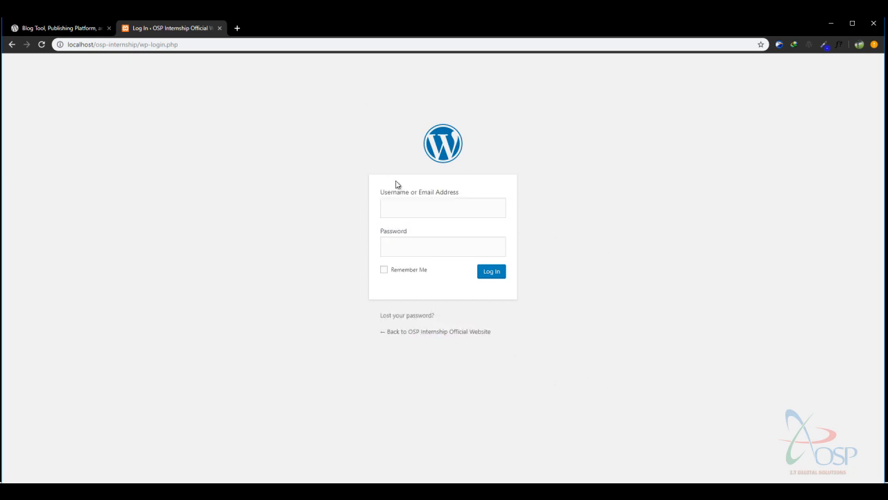
left_click_drag(337, 118, 571, 415)
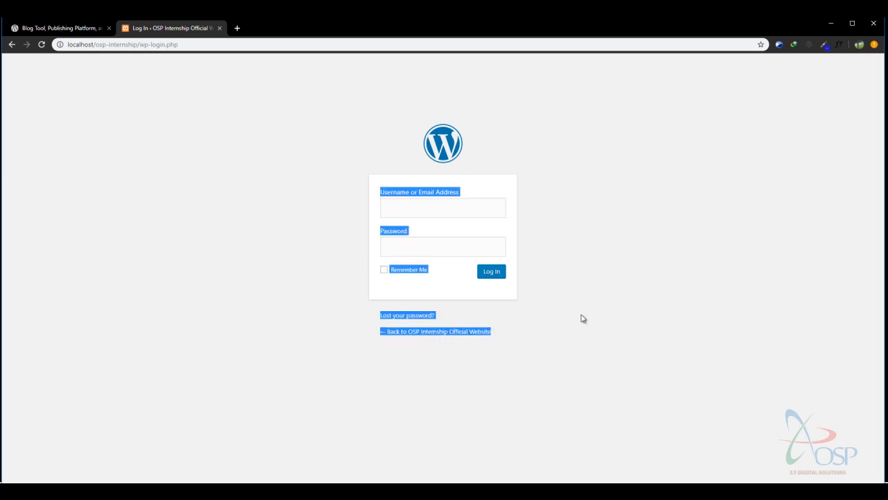
left_click(347, 161)
left_click_drag(342, 97, 577, 382)
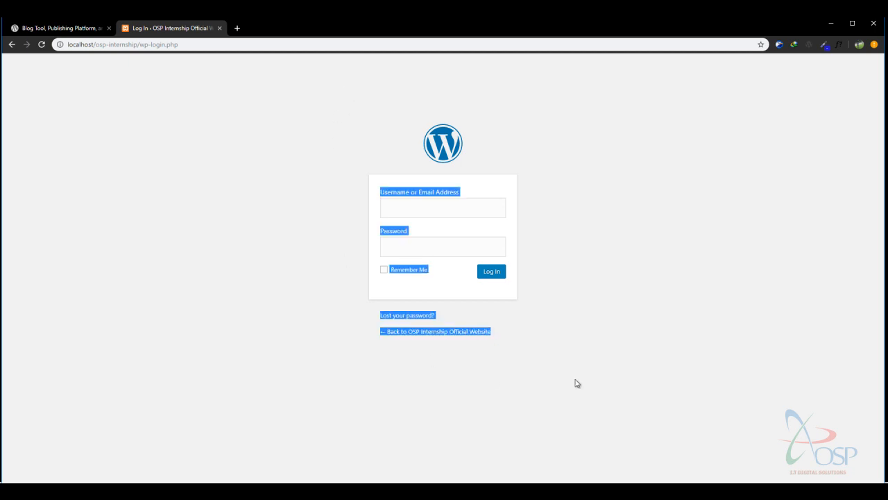
left_click(586, 173)
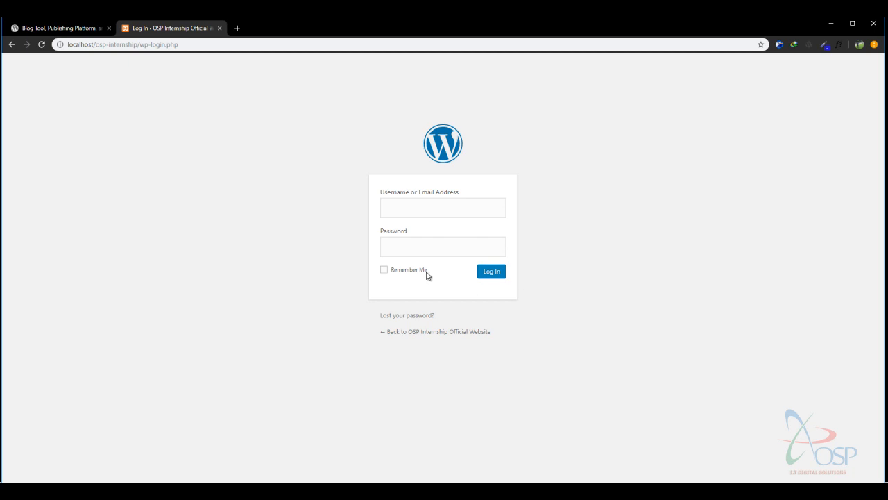
Enter username 'internship' and the account password in the login form.
left_click(418, 207)
left_click(512, 220)
left_click(458, 246)
left_click(465, 207)
left_click(548, 209)
left_click(448, 211)
type("inte")
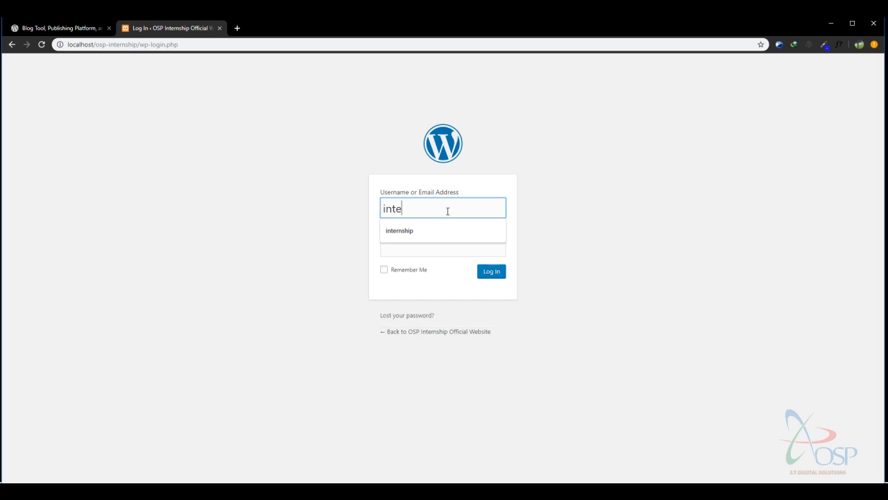
type("rnship")
left_click(447, 253)
type("********")
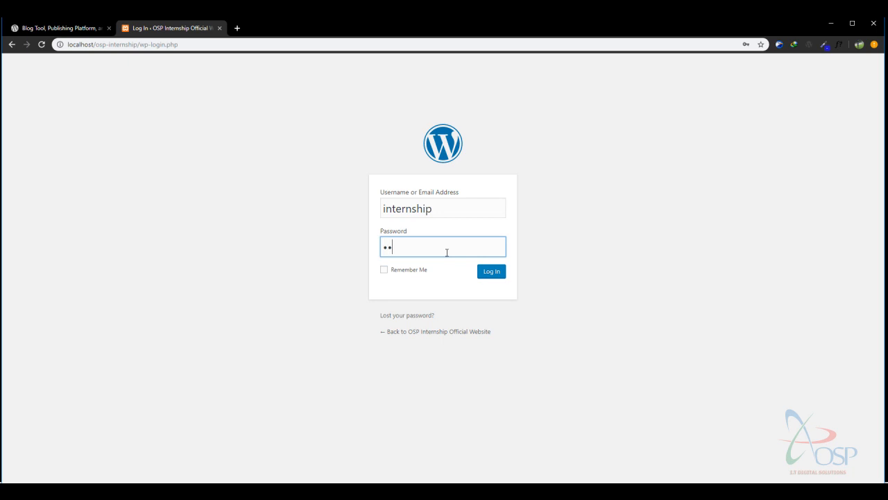
type("**")
Log in, then bring up the link options for Visit Site under the site name.
left_click(492, 272)
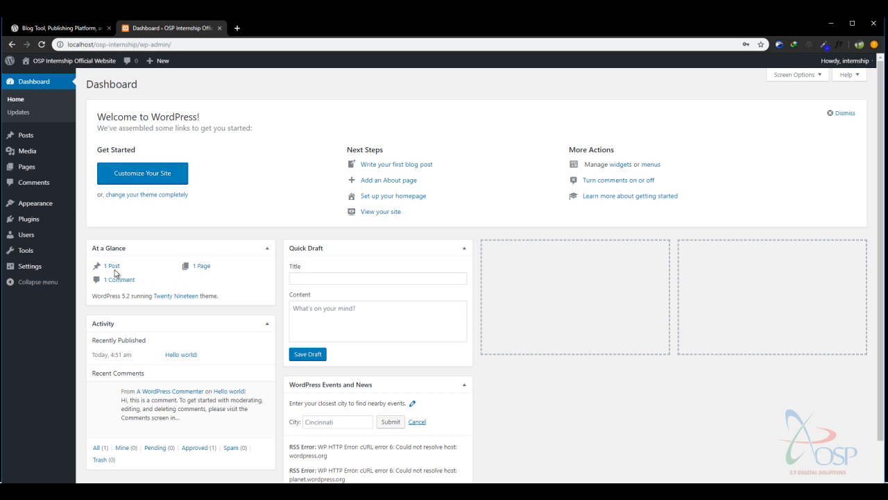
mouse_move(47, 216)
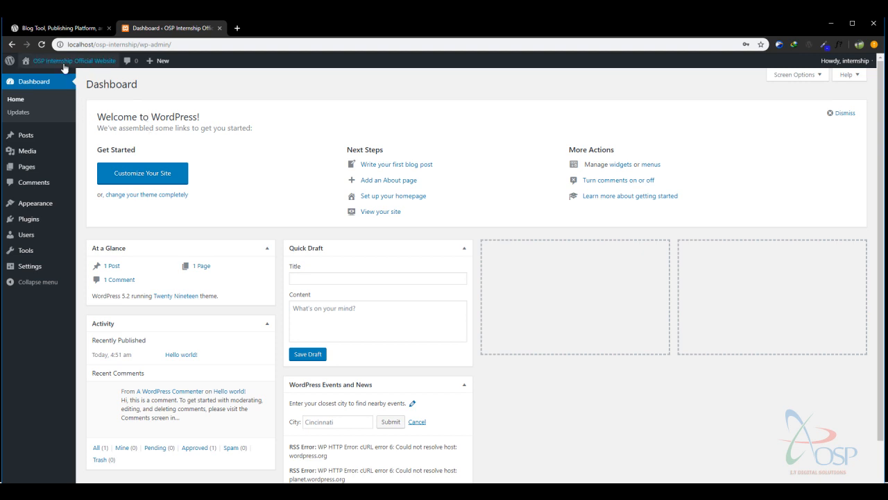
mouse_move(61, 62)
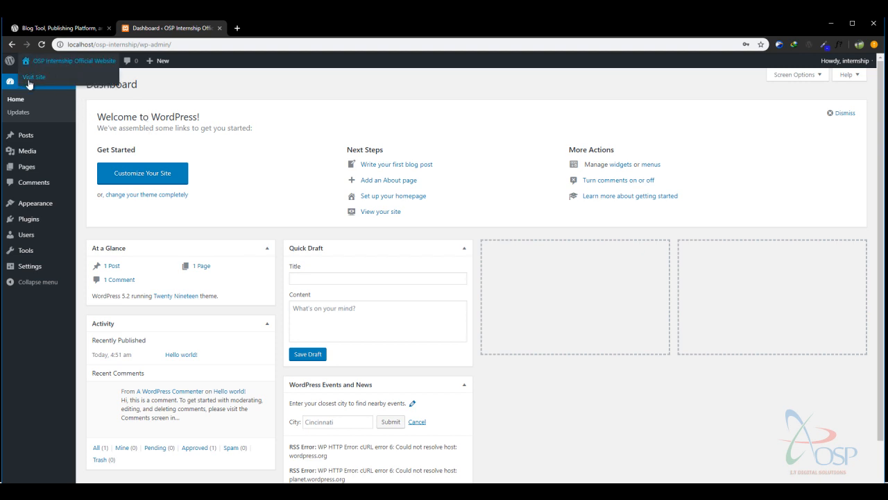
right_click(34, 80)
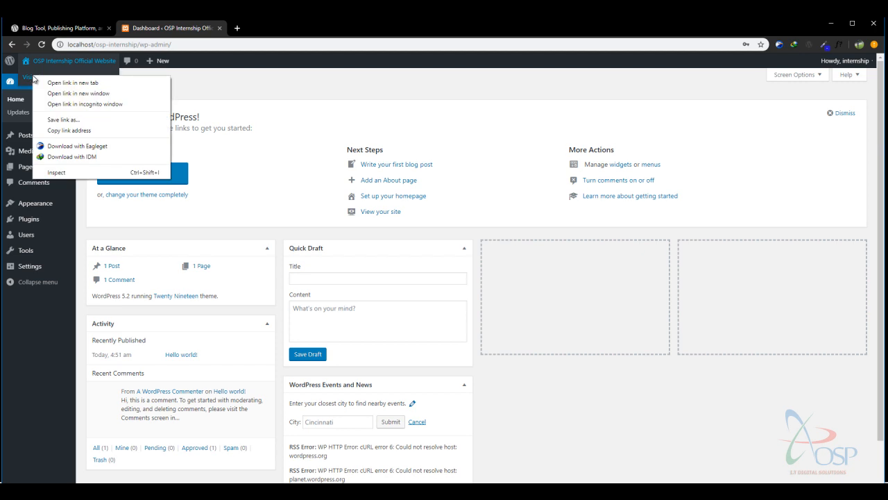
Open the public site in a new tab and scroll through its front page.
left_click(72, 85)
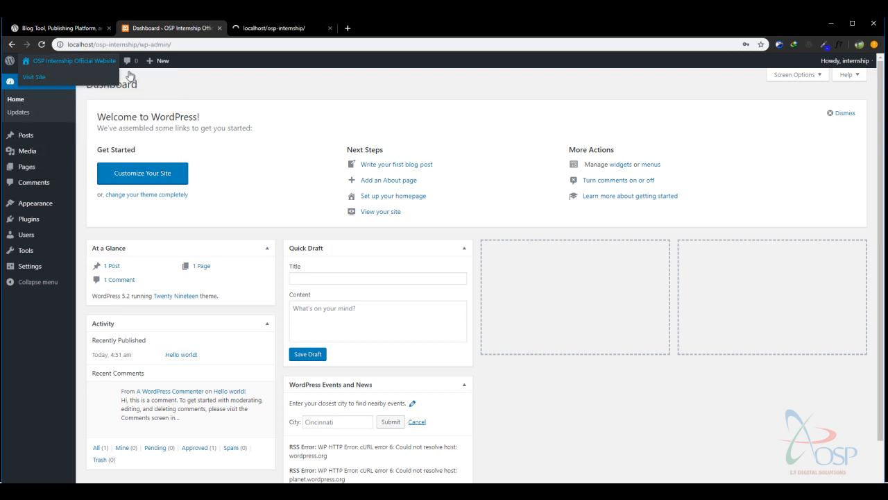
left_click(273, 28)
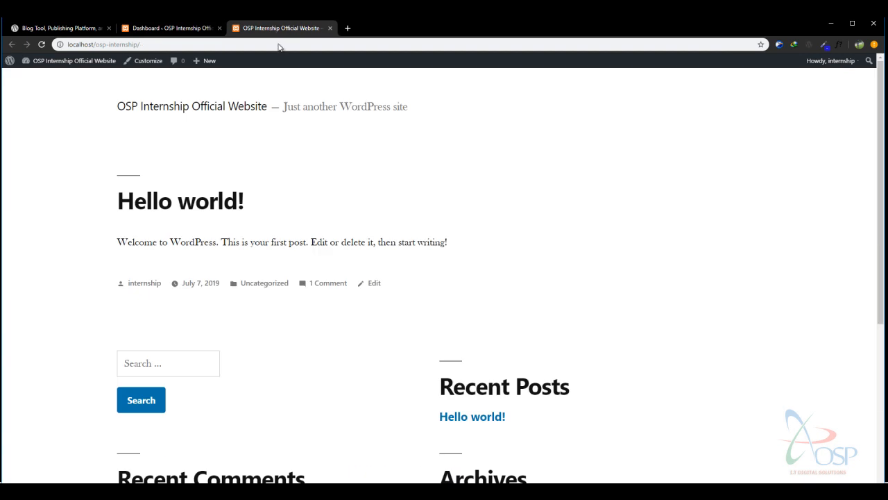
scroll(174, 146, "down", 1)
scroll(173, 146, "up", 1)
scroll(173, 146, "down", 4)
scroll(174, 146, "up", 4)
scroll(174, 146, "down", 2)
scroll(169, 154, "down", 2)
scroll(164, 155, "up", 4)
Compare the site and Dashboard tabs, ending on the Hello world! front page.
left_click(75, 44)
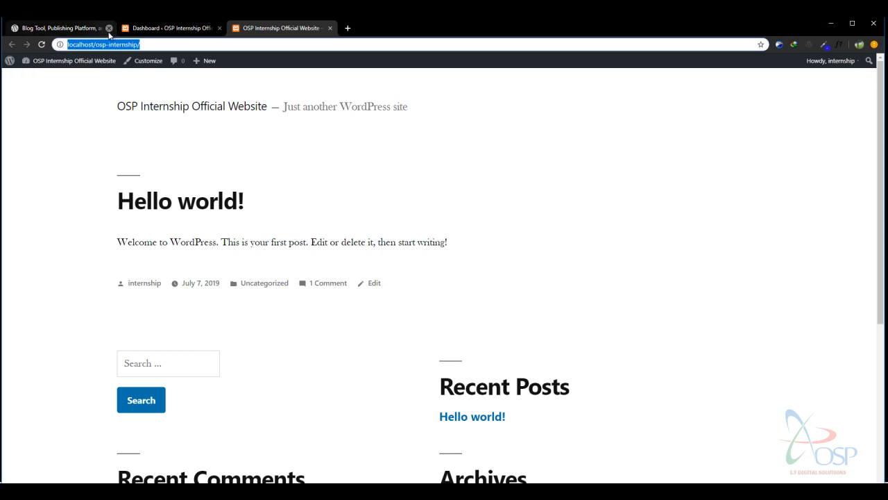
left_click(108, 44)
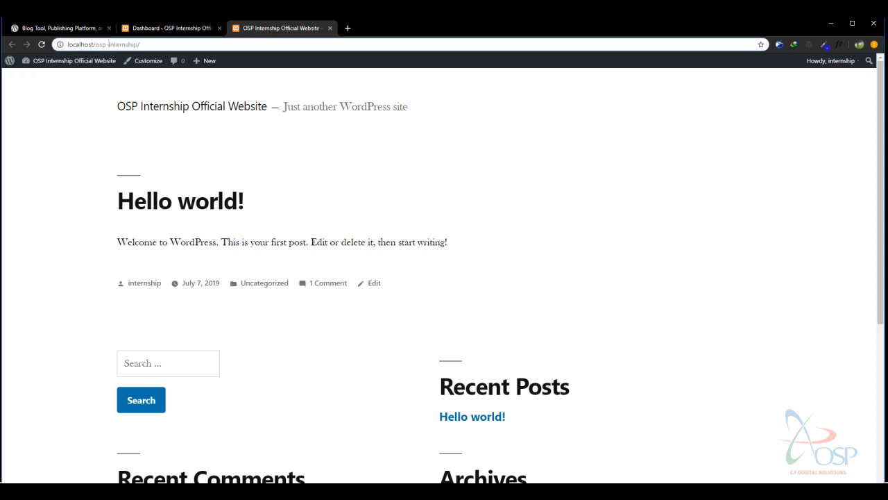
left_click(167, 29)
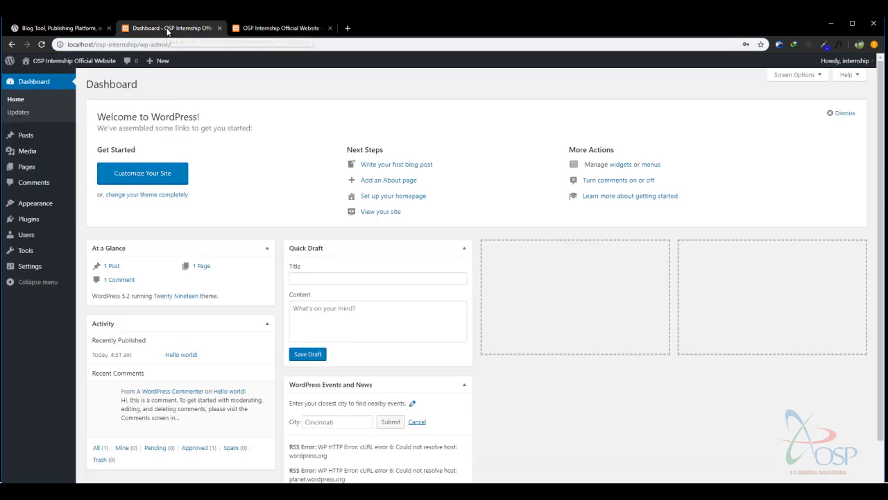
left_click(68, 43)
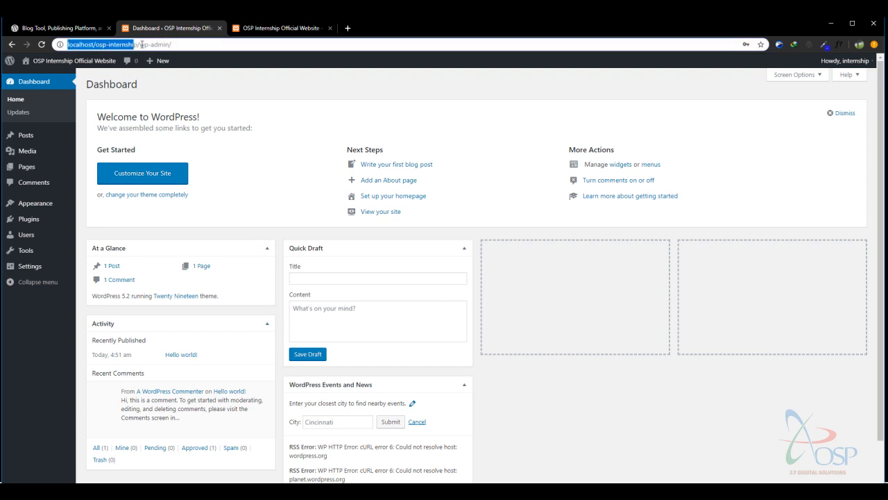
left_click(196, 41)
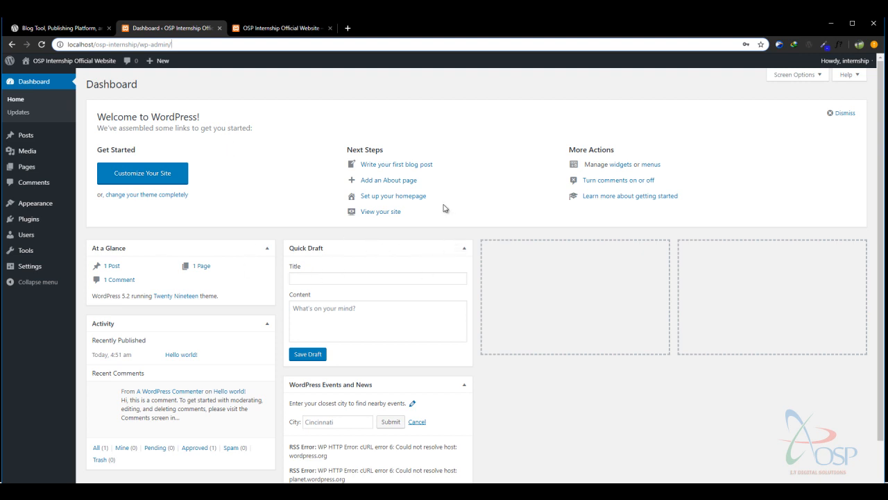
left_click(291, 35)
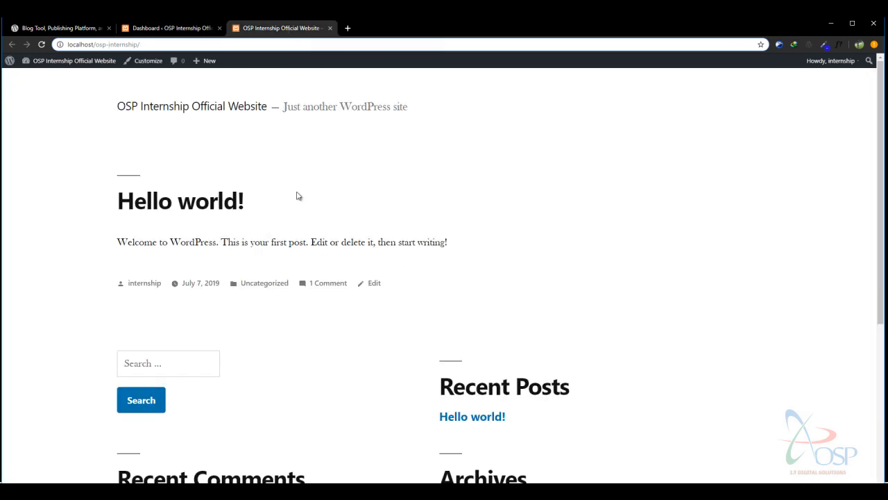
left_click(173, 30)
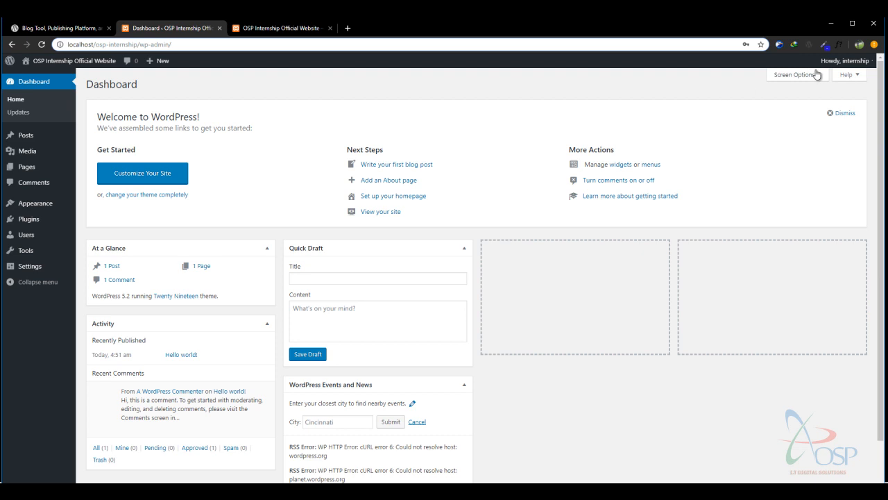
left_click(304, 27)
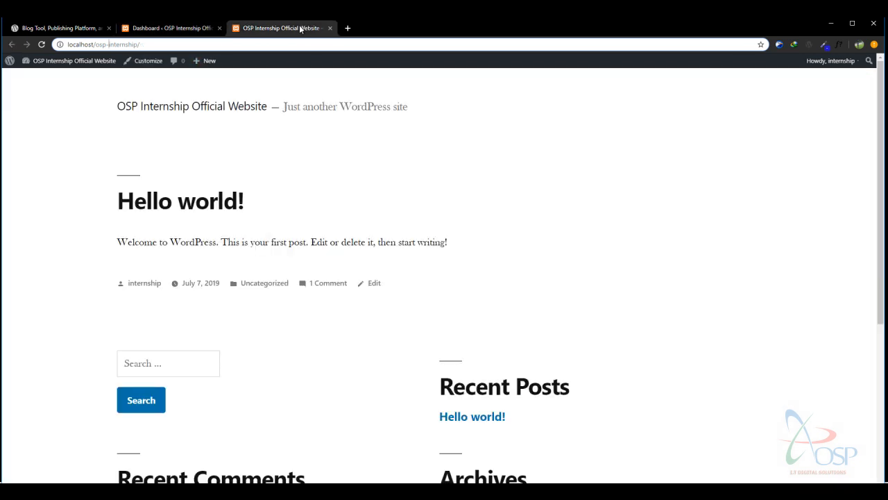